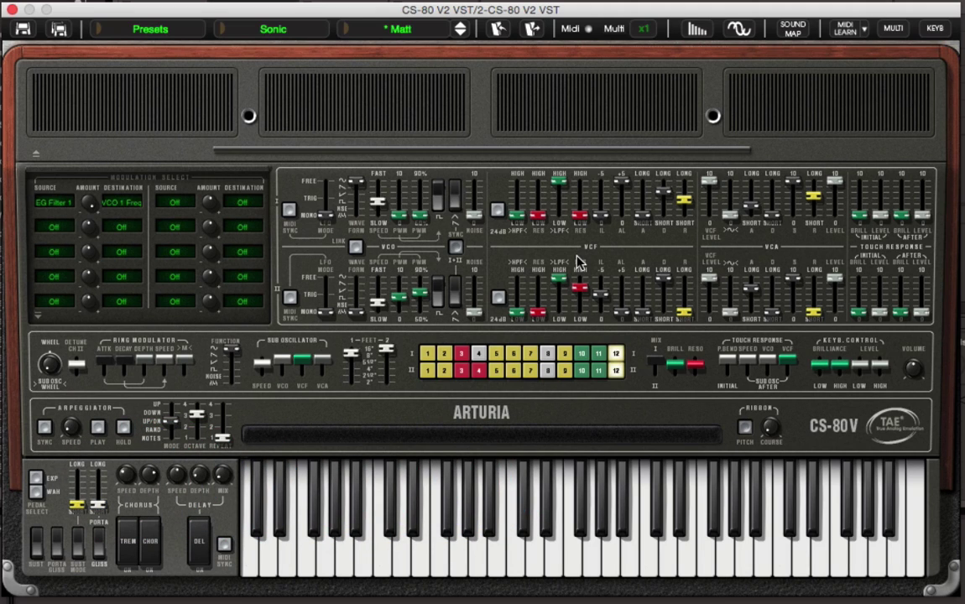
{"action": "left_click", "coordinate": [498, 210]}
{"action": "left_click", "coordinate": [499, 210]}
{"action": "mouse_move", "coordinate": [535, 214]}
{"action": "left_click", "coordinate": [453, 243]}
Step: Set the first modulation slot's source and destination to Off and hide the modulation matrix behind the signal-flow diagram
{"action": "left_click_drag", "start_coordinate": [81, 204], "coordinate": [82, 260]}
{"action": "left_click", "coordinate": [57, 204]}
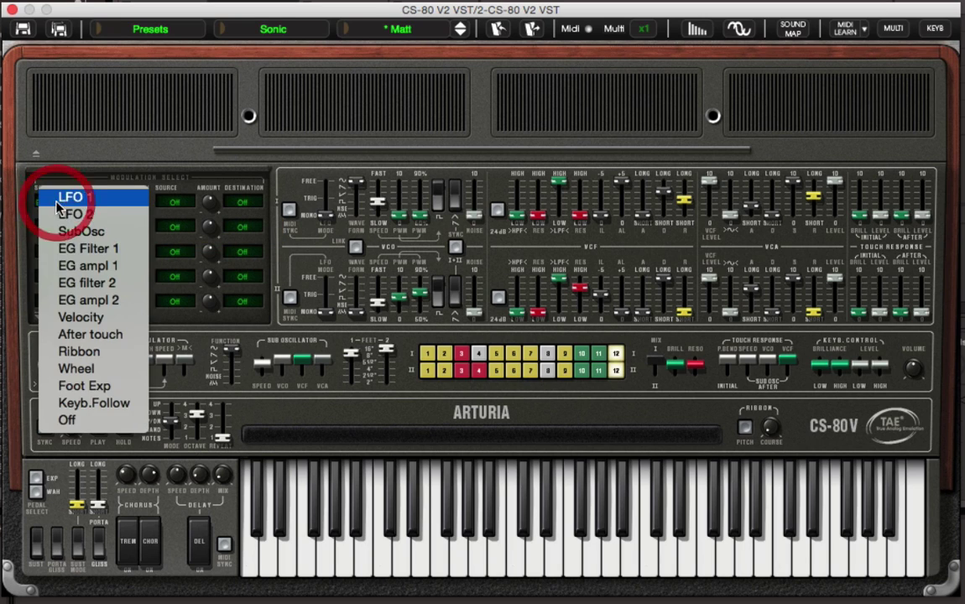
{"action": "left_click", "coordinate": [72, 419]}
{"action": "left_click", "coordinate": [121, 200]}
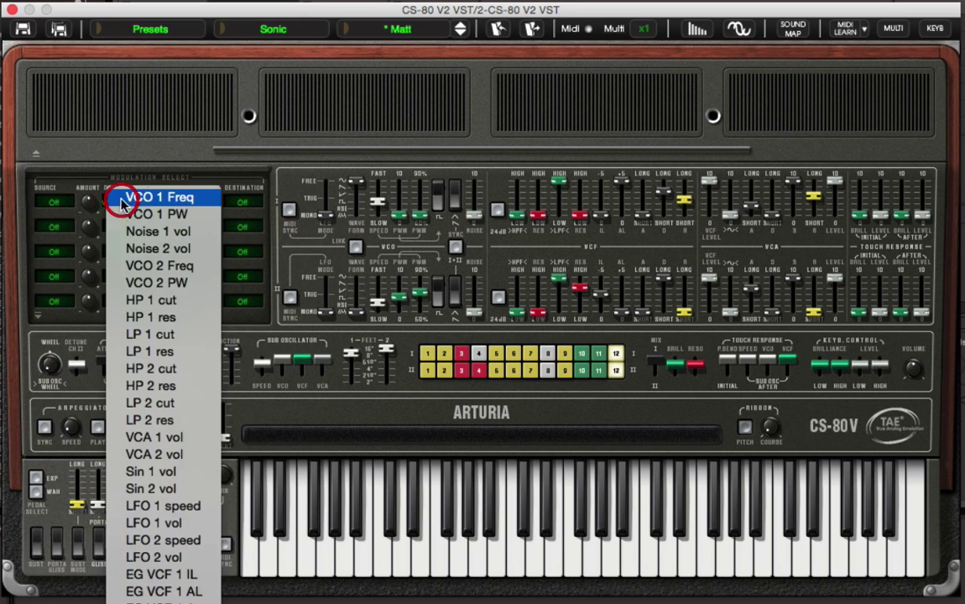
{"action": "left_click", "coordinate": [161, 601]}
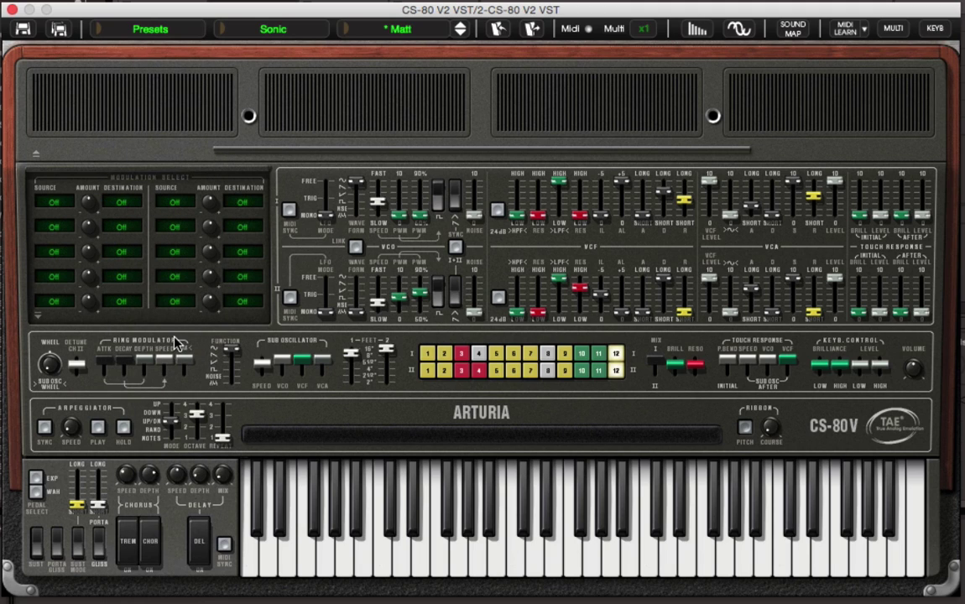
{"action": "left_click", "coordinate": [39, 315]}
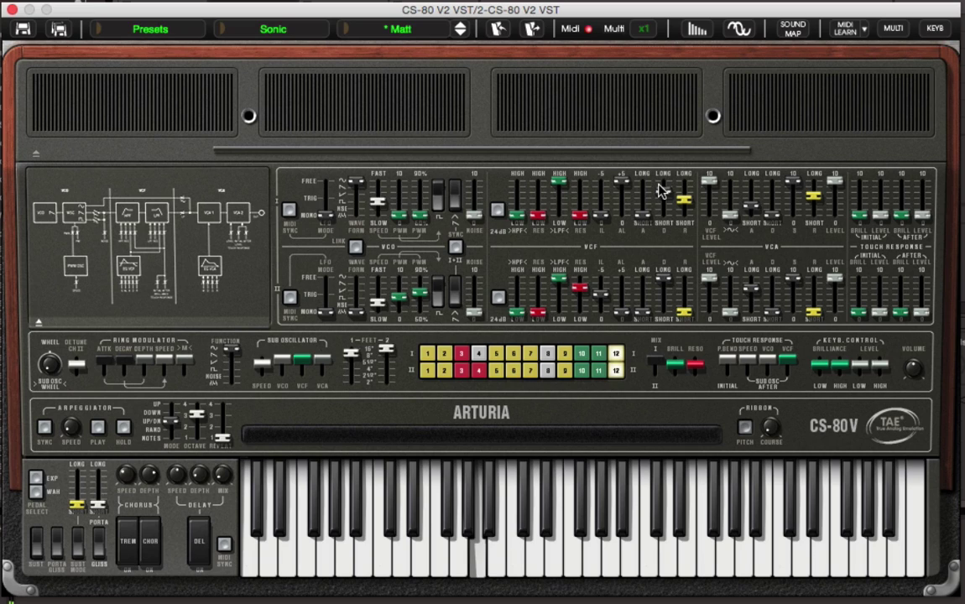
Step: Enable channel I's low-pass filter and sweep its cutoff down to the low end and back to maximum
{"action": "mouse_move", "coordinate": [660, 191]}
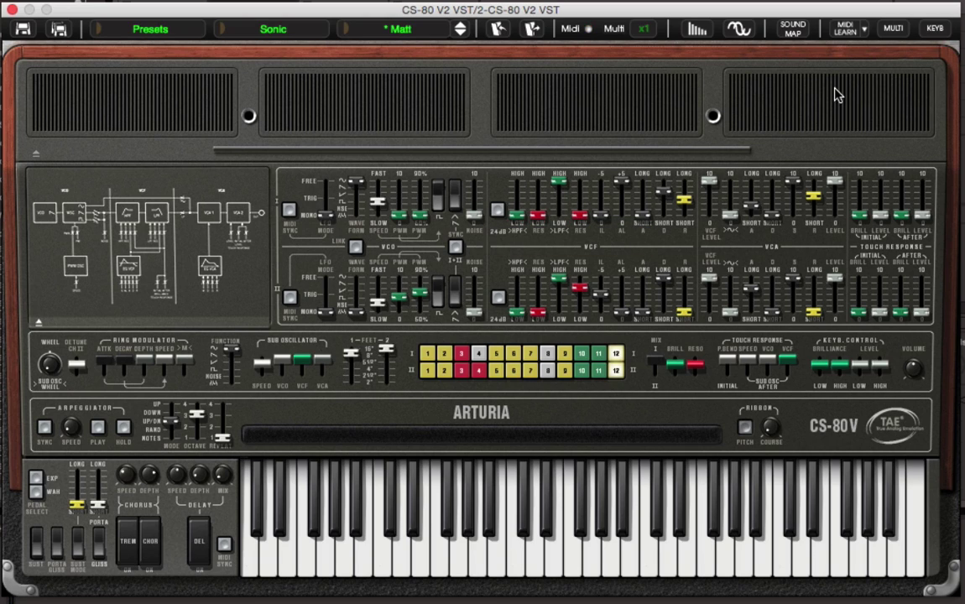
{"action": "left_click", "coordinate": [561, 231]}
{"action": "left_click", "coordinate": [560, 232]}
{"action": "left_click", "coordinate": [560, 232]}
{"action": "mouse_move", "coordinate": [560, 186]}
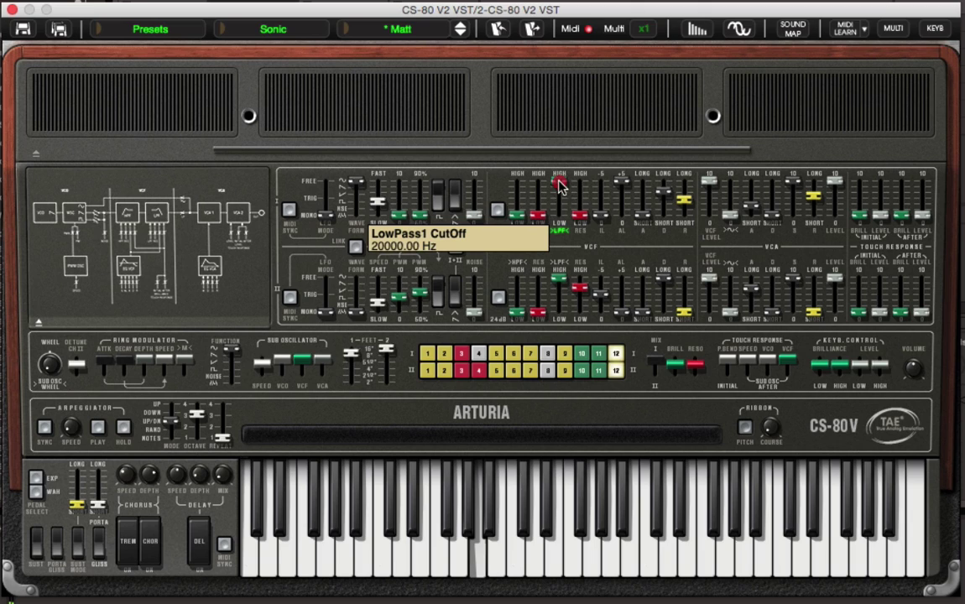
{"action": "left_click_drag", "start_coordinate": [561, 186], "coordinate": [563, 276]}
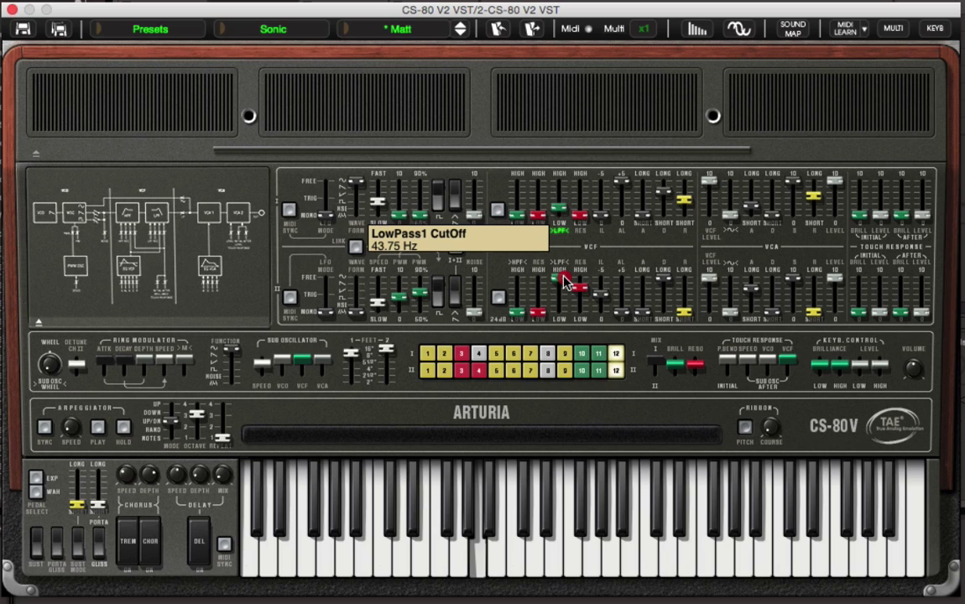
{"action": "left_click_drag", "start_coordinate": [564, 282], "coordinate": [560, 142]}
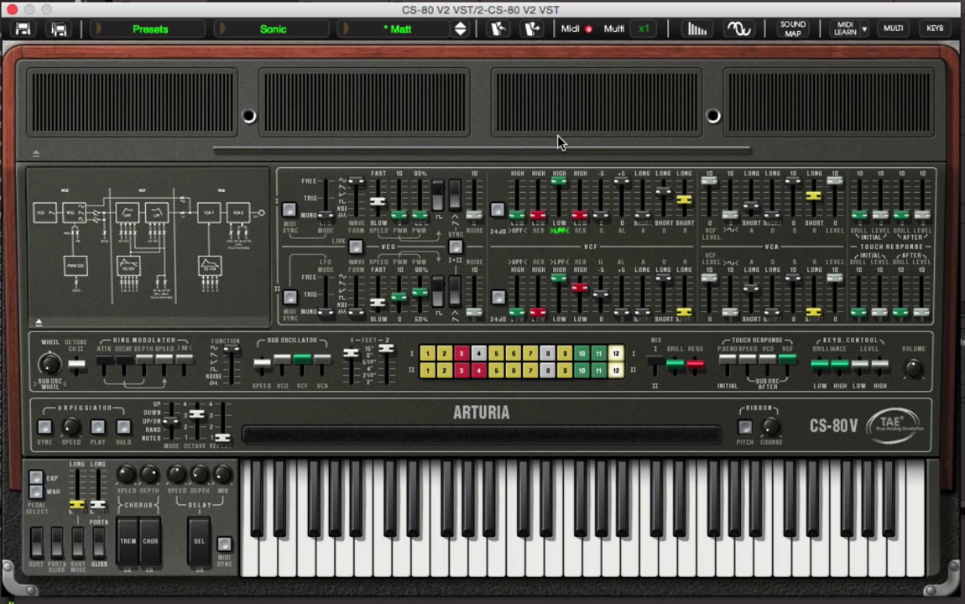
Step: Enable channel I's high-pass filter and lower the VCF1 attack level to 0
{"action": "left_click", "coordinate": [517, 225]}
{"action": "mouse_move", "coordinate": [519, 225]}
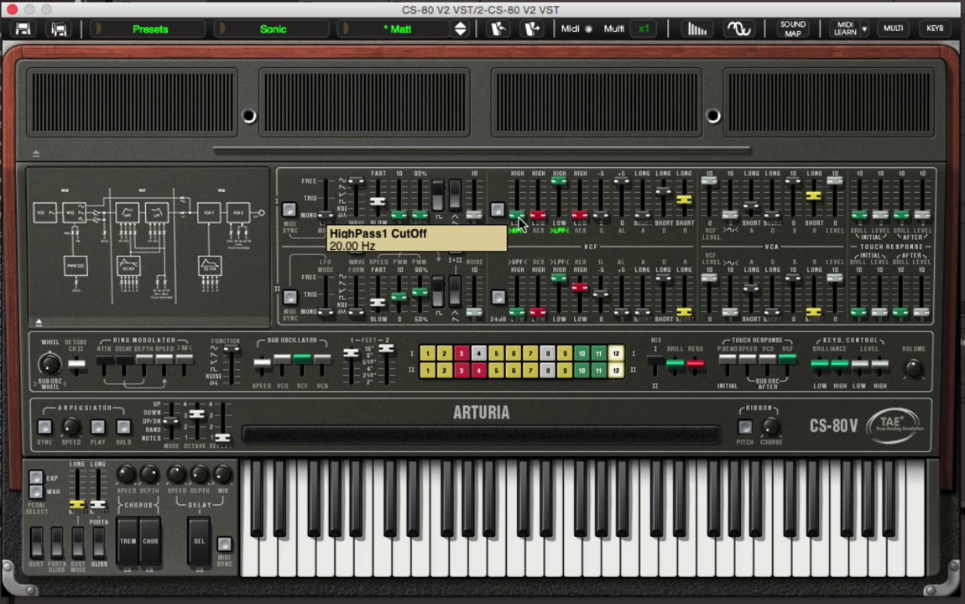
{"action": "mouse_move", "coordinate": [519, 222]}
{"action": "left_mouse_down"}
{"action": "mouse_move", "coordinate": [520, 101]}
{"action": "mouse_move", "coordinate": [519, 153]}
{"action": "mouse_move", "coordinate": [506, 108]}
{"action": "mouse_move", "coordinate": [519, 186]}
{"action": "mouse_move", "coordinate": [516, 94]}
{"action": "mouse_move", "coordinate": [521, 225]}
{"action": "left_mouse_up"}
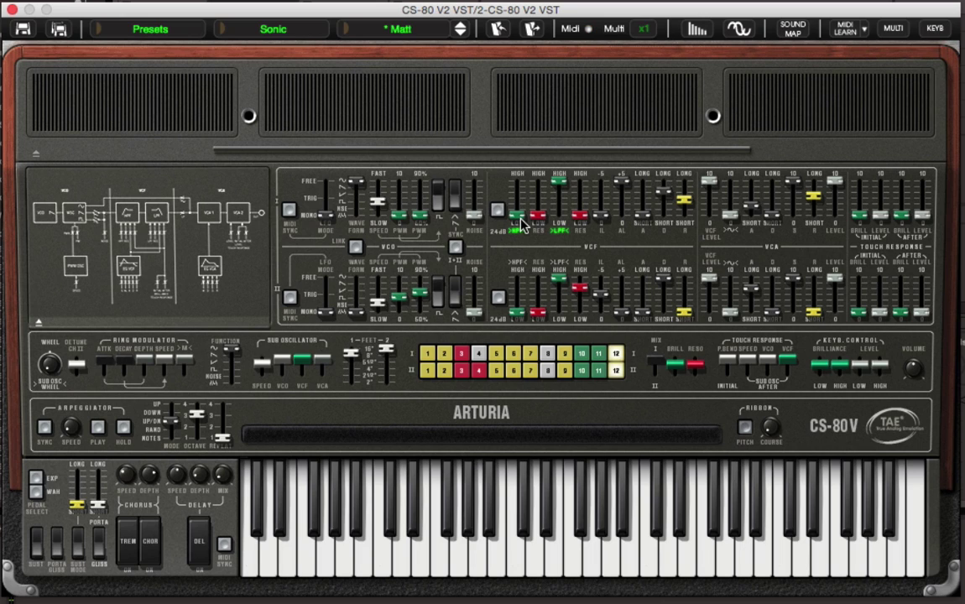
{"action": "left_click_drag", "start_coordinate": [622, 184], "coordinate": [616, 357]}
Step: Raise channel I's high-pass cutoff to about two thirds and sweep the low-pass cutoff to minimum and back near maximum
{"action": "mouse_move", "coordinate": [516, 221]}
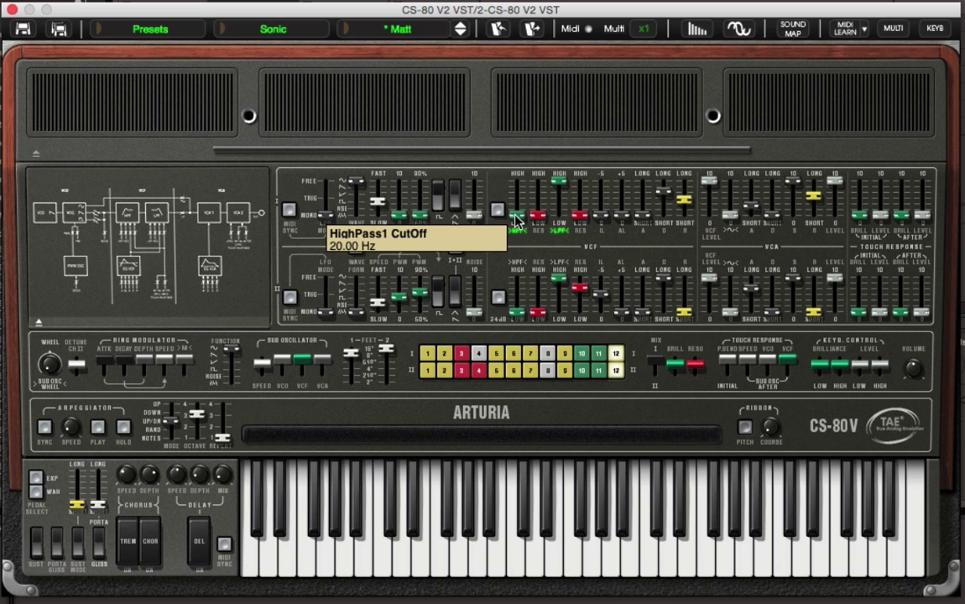
{"action": "left_click_drag", "start_coordinate": [517, 220], "coordinate": [554, 178]}
{"action": "left_click_drag", "start_coordinate": [553, 174], "coordinate": [554, 172]}
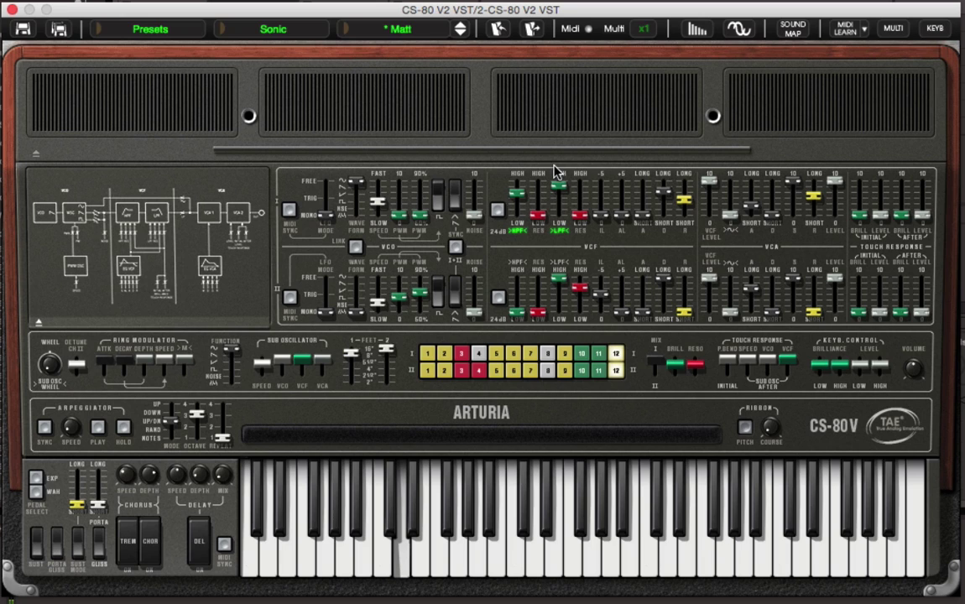
{"action": "left_click", "coordinate": [556, 179]}
{"action": "left_click_drag", "start_coordinate": [518, 194], "coordinate": [541, 295]}
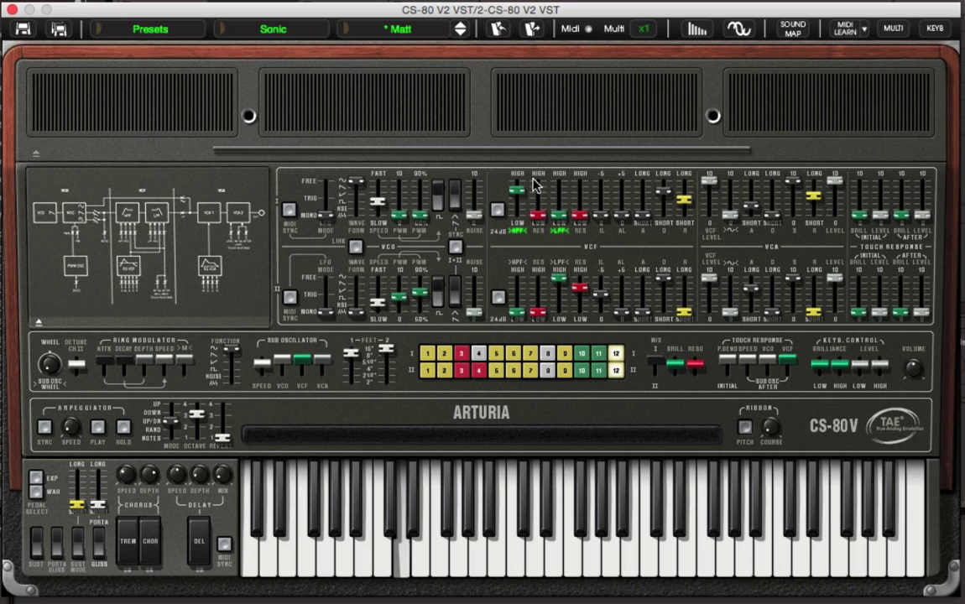
{"action": "mouse_move", "coordinate": [562, 211]}
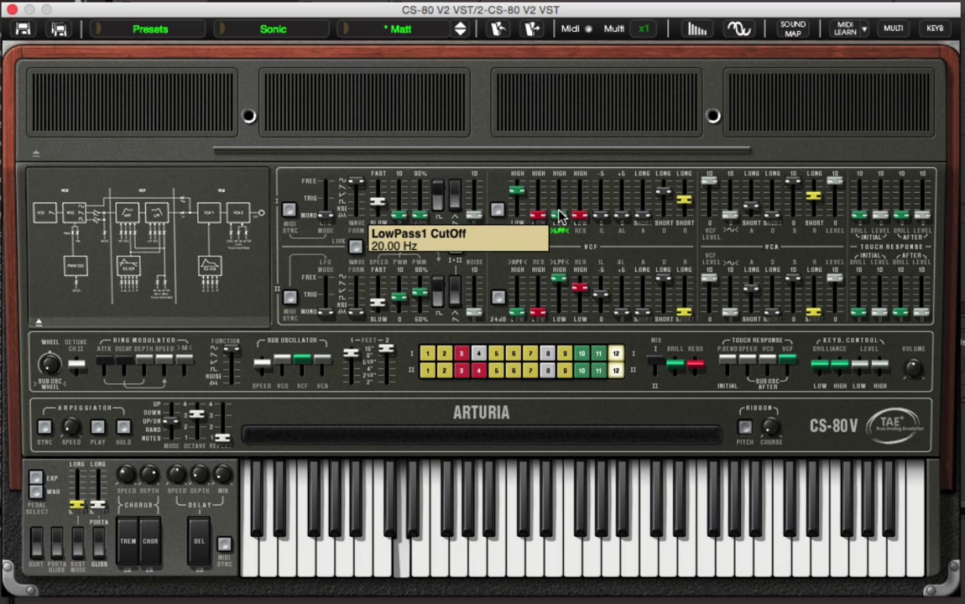
{"action": "left_click_drag", "start_coordinate": [559, 219], "coordinate": [562, 114]}
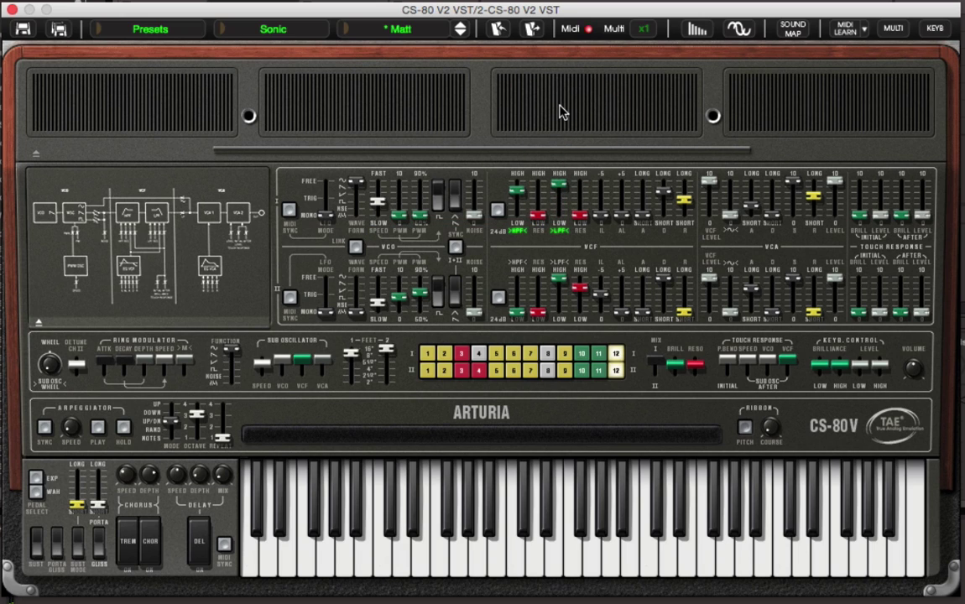
Step: Switch channel I's 24 dB filter slope on and off repeatedly to compare the sound
{"action": "left_click", "coordinate": [499, 212]}
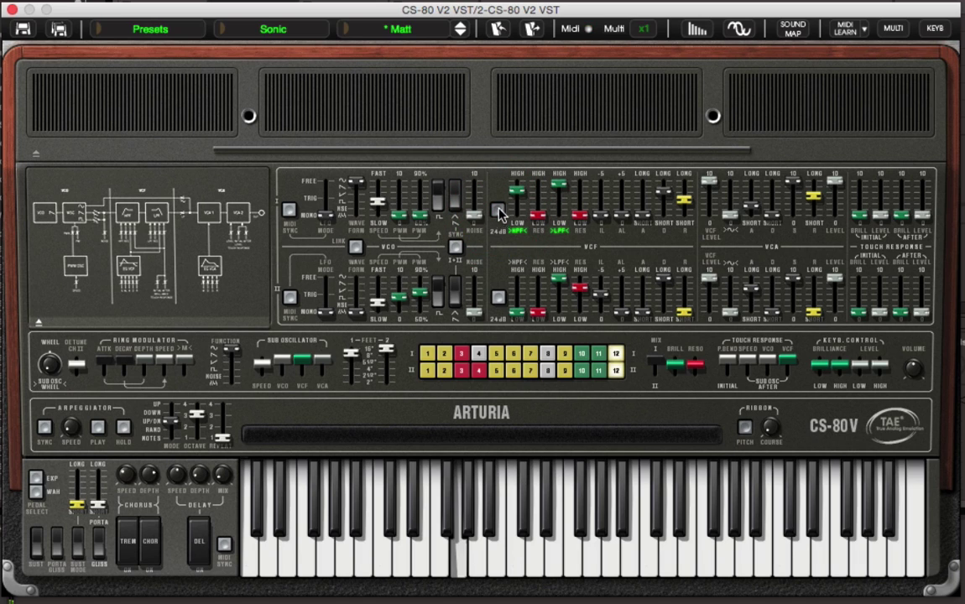
{"action": "left_click", "coordinate": [493, 210]}
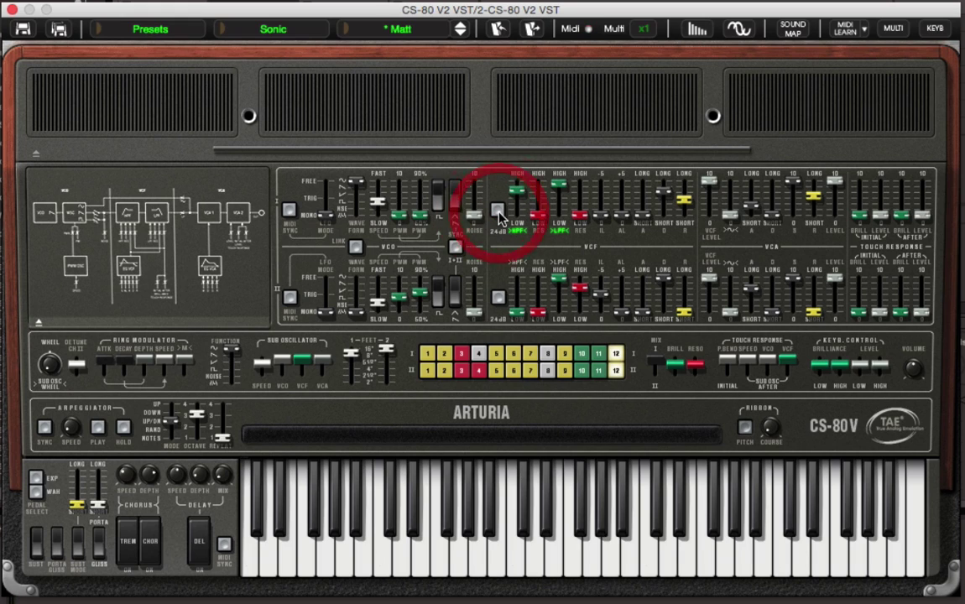
{"action": "left_click", "coordinate": [499, 215]}
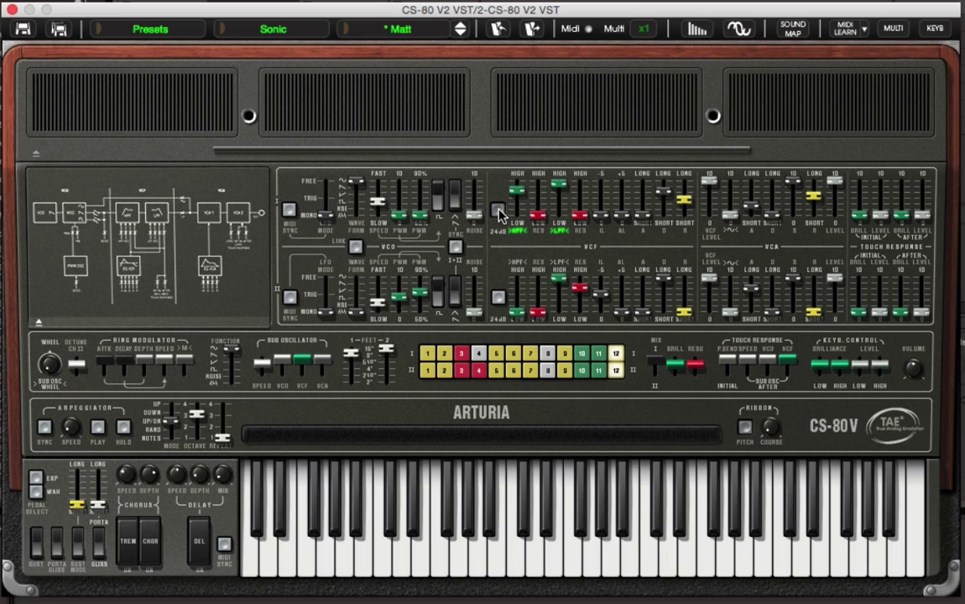
{"action": "left_click", "coordinate": [500, 211]}
{"action": "left_click", "coordinate": [498, 211]}
{"action": "left_click", "coordinate": [498, 211]}
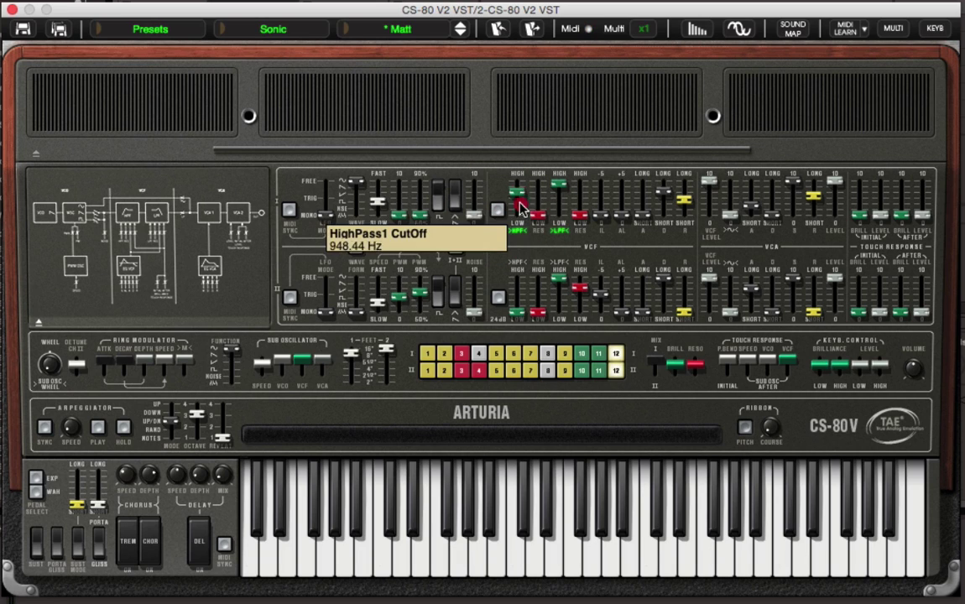
Step: Disable channel I's high-pass filter and sweep the low-pass cutoff with the low-pass resonance raised to maximum
{"action": "left_click_drag", "start_coordinate": [517, 195], "coordinate": [514, 273]}
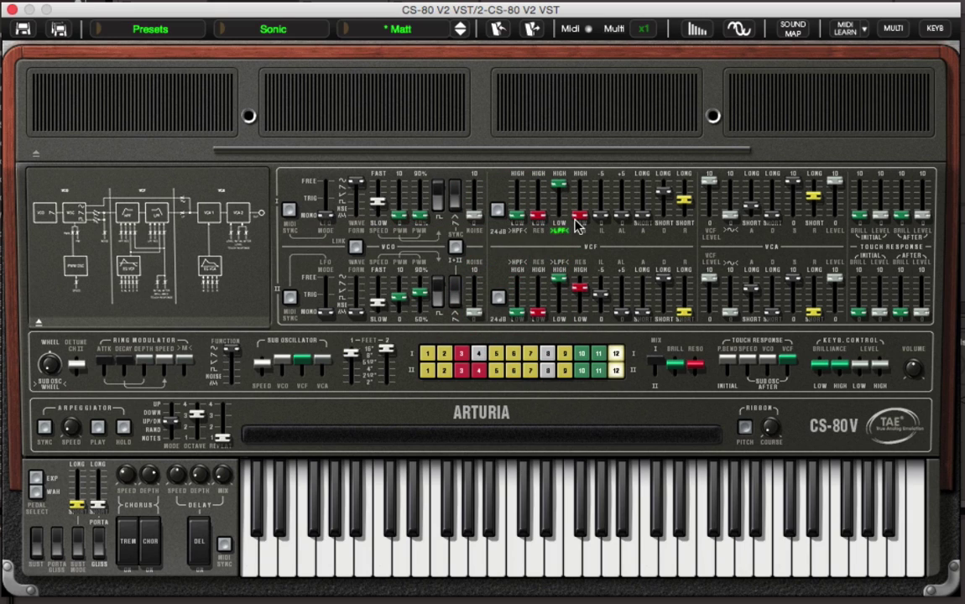
{"action": "left_click_drag", "start_coordinate": [577, 216], "coordinate": [582, 53]}
{"action": "mouse_move", "coordinate": [559, 183]}
{"action": "left_mouse_down"}
{"action": "mouse_move", "coordinate": [563, 229]}
{"action": "mouse_move", "coordinate": [555, 192]}
{"action": "left_mouse_up"}
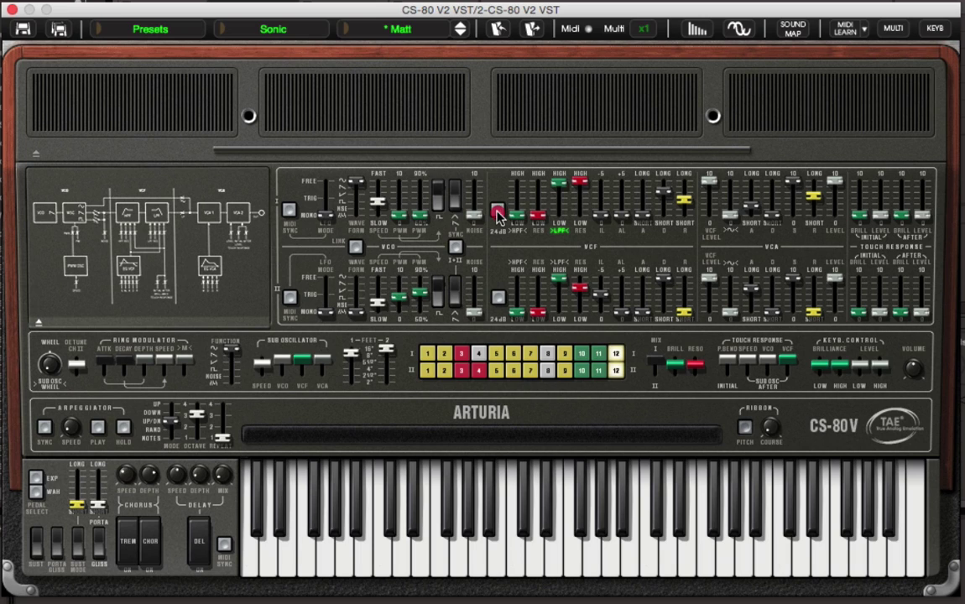
{"action": "left_click", "coordinate": [498, 213]}
{"action": "mouse_move", "coordinate": [562, 196]}
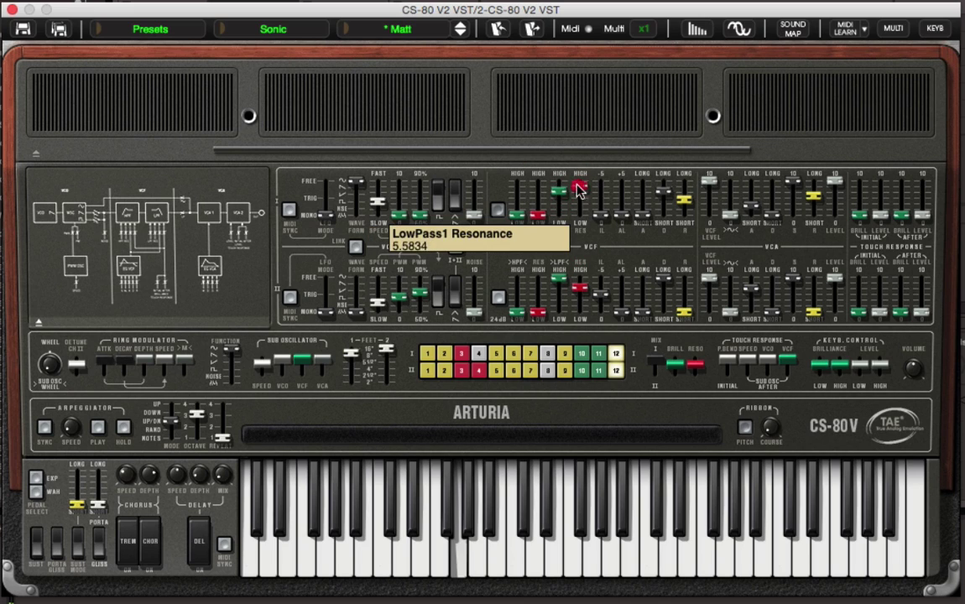
{"action": "left_click_drag", "start_coordinate": [578, 184], "coordinate": [581, 118]}
{"action": "left_click_drag", "start_coordinate": [560, 194], "coordinate": [524, 130]}
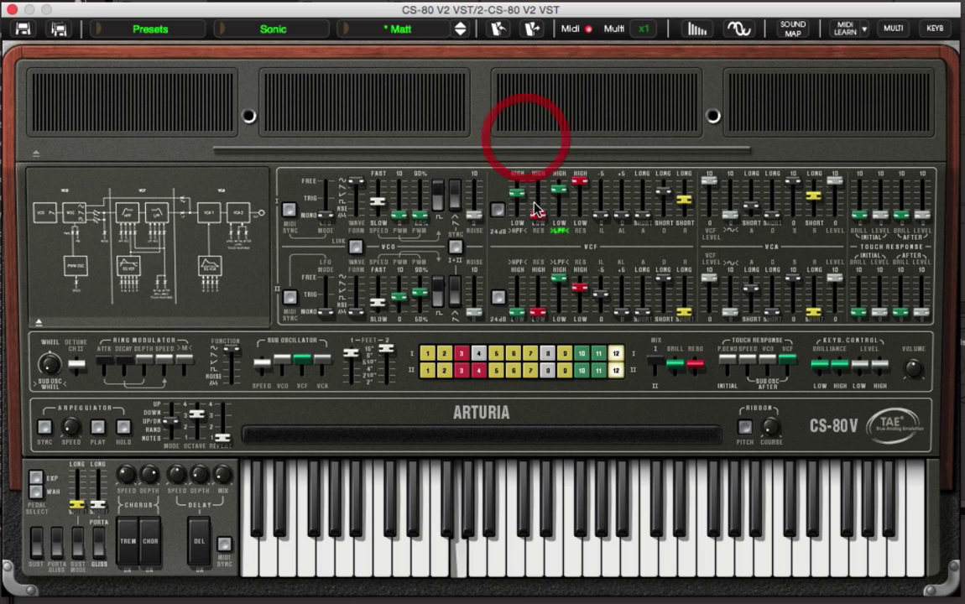
Step: Enable channel I's high-pass filter with maximum resonance and lower the low-pass resonance to minimum
{"action": "left_click_drag", "start_coordinate": [537, 215], "coordinate": [540, 54]}
{"action": "left_click_drag", "start_coordinate": [518, 232], "coordinate": [560, 140]}
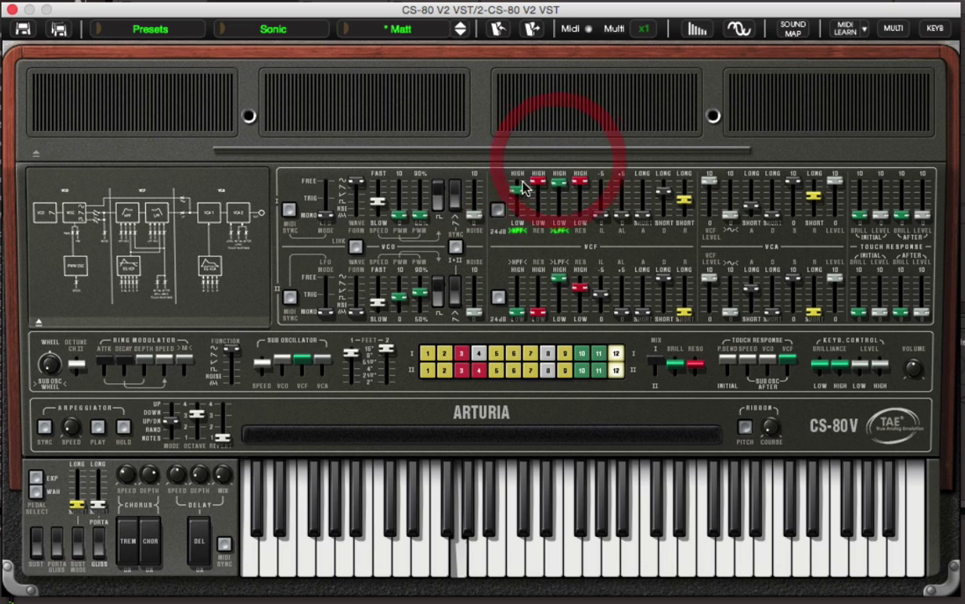
{"action": "mouse_move", "coordinate": [517, 185]}
{"action": "left_mouse_down"}
{"action": "mouse_move", "coordinate": [518, 216]}
{"action": "mouse_move", "coordinate": [517, 202]}
{"action": "left_mouse_up"}
{"action": "left_click_drag", "start_coordinate": [579, 181], "coordinate": [580, 215]}
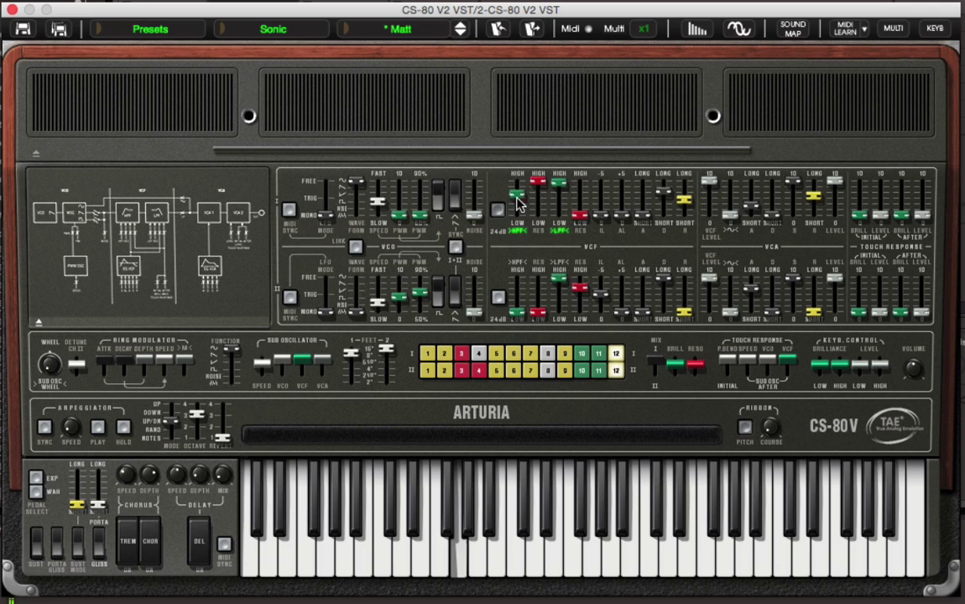
Step: Sweep channel I's resonant high-pass cutoff down and back up, leaving it slightly above the middle of its range
{"action": "left_click_drag", "start_coordinate": [517, 202], "coordinate": [517, 228]}
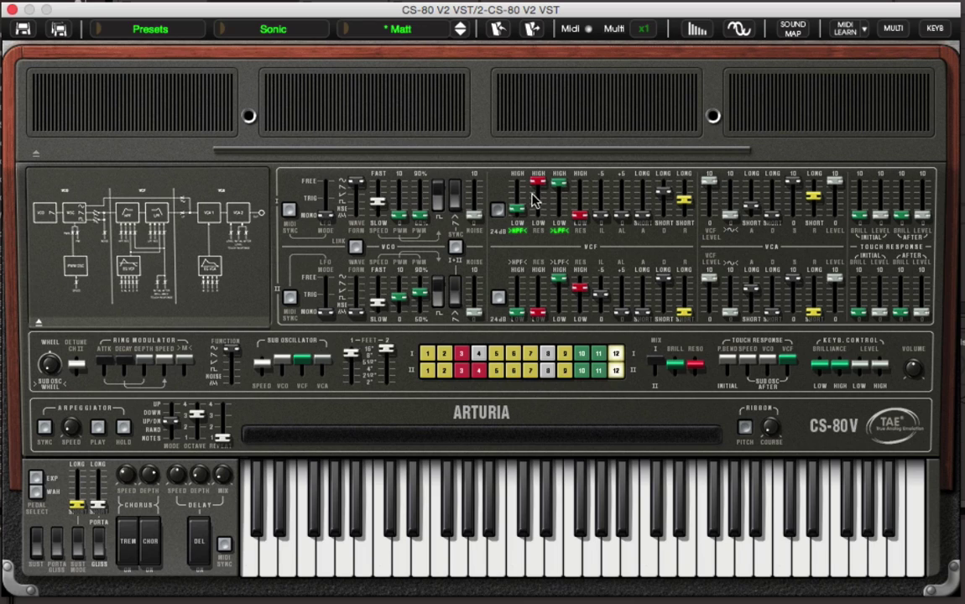
{"action": "mouse_move", "coordinate": [519, 214]}
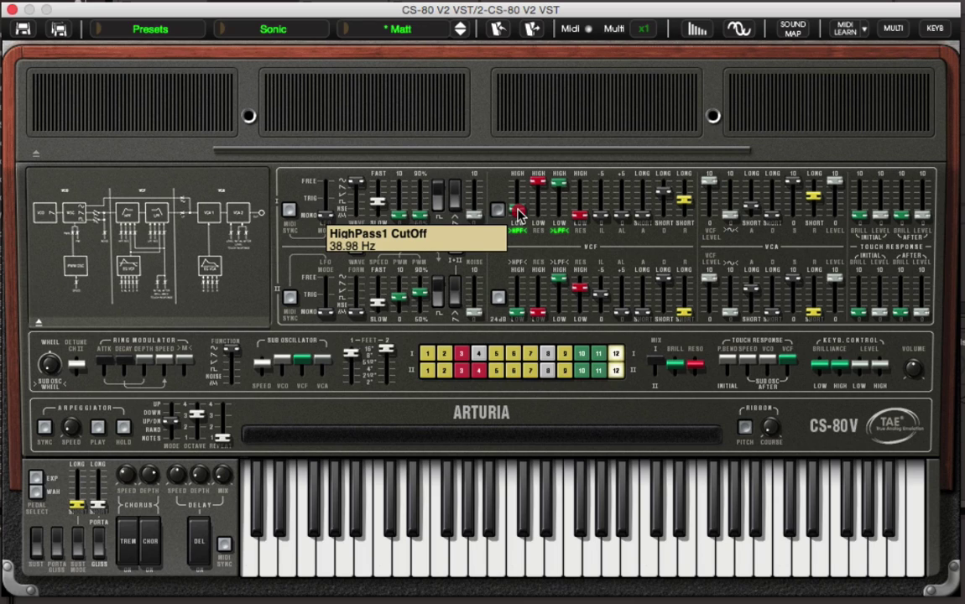
{"action": "mouse_move", "coordinate": [518, 207]}
{"action": "left_mouse_down"}
{"action": "mouse_move", "coordinate": [513, 121]}
{"action": "mouse_move", "coordinate": [506, 167]}
{"action": "left_mouse_up"}
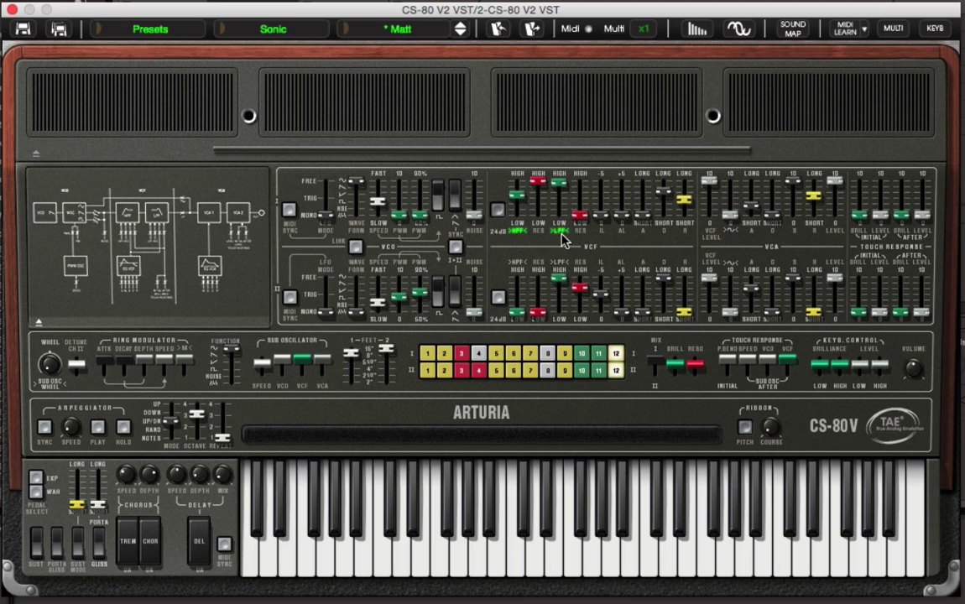
Step: Switch off channel I's low-pass filter and reduce the high-pass resonance to about two thirds
{"action": "left_click", "coordinate": [563, 201]}
{"action": "left_click", "coordinate": [554, 197]}
{"action": "left_click_drag", "start_coordinate": [536, 215], "coordinate": [538, 225]}
{"action": "left_click", "coordinate": [537, 193]}
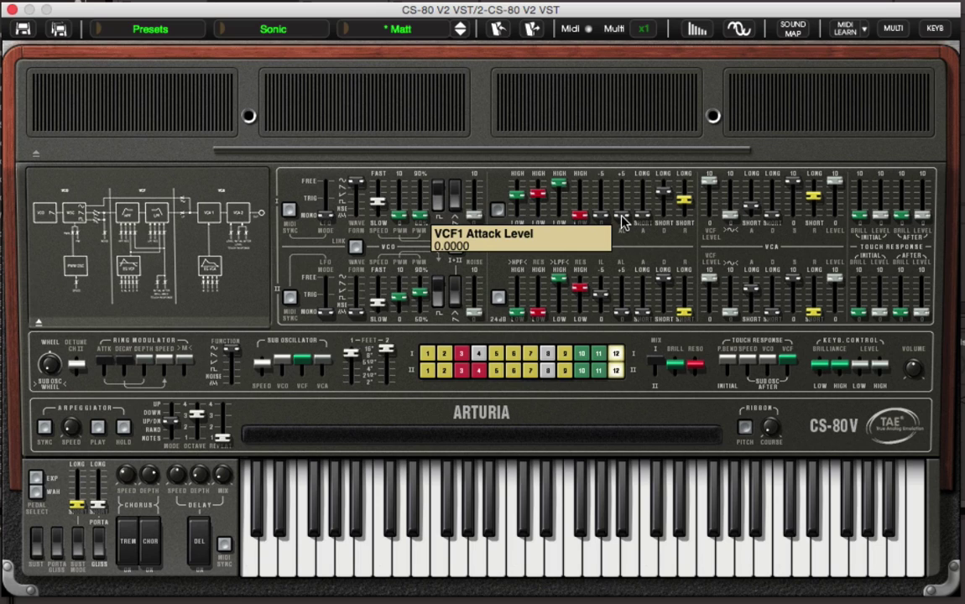
Step: Lower channel I's high-pass cutoff slightly and raise the VCF1 envelope attack level to +5
{"action": "left_click_drag", "start_coordinate": [623, 220], "coordinate": [618, 188]}
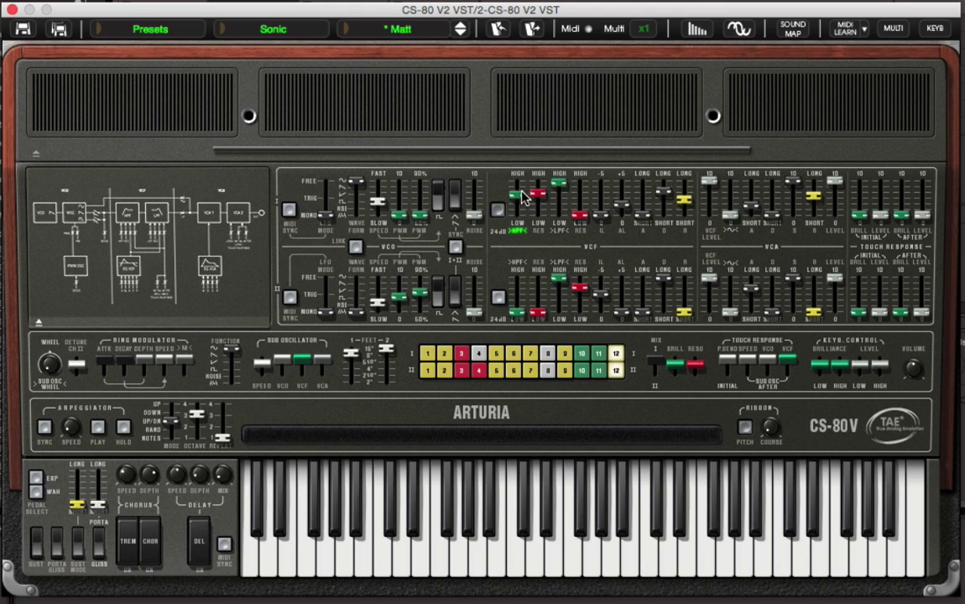
{"action": "mouse_move", "coordinate": [520, 197]}
{"action": "left_click_drag", "start_coordinate": [519, 193], "coordinate": [518, 202]}
{"action": "left_click_drag", "start_coordinate": [516, 198], "coordinate": [517, 204]}
{"action": "left_click_drag", "start_coordinate": [629, 210], "coordinate": [632, 84]}
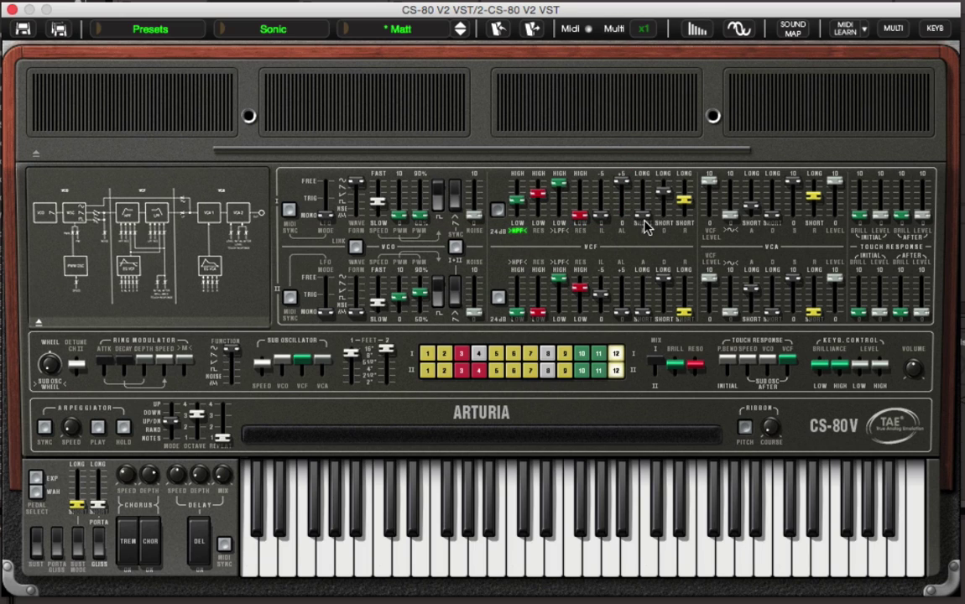
Step: Lengthen the VCF1 envelope attack time to about three quarters and vary the attack level, ending at +5
{"action": "left_click_drag", "start_coordinate": [645, 216], "coordinate": [651, 125]}
{"action": "mouse_move", "coordinate": [625, 186]}
{"action": "left_click_drag", "start_coordinate": [619, 189], "coordinate": [620, 229]}
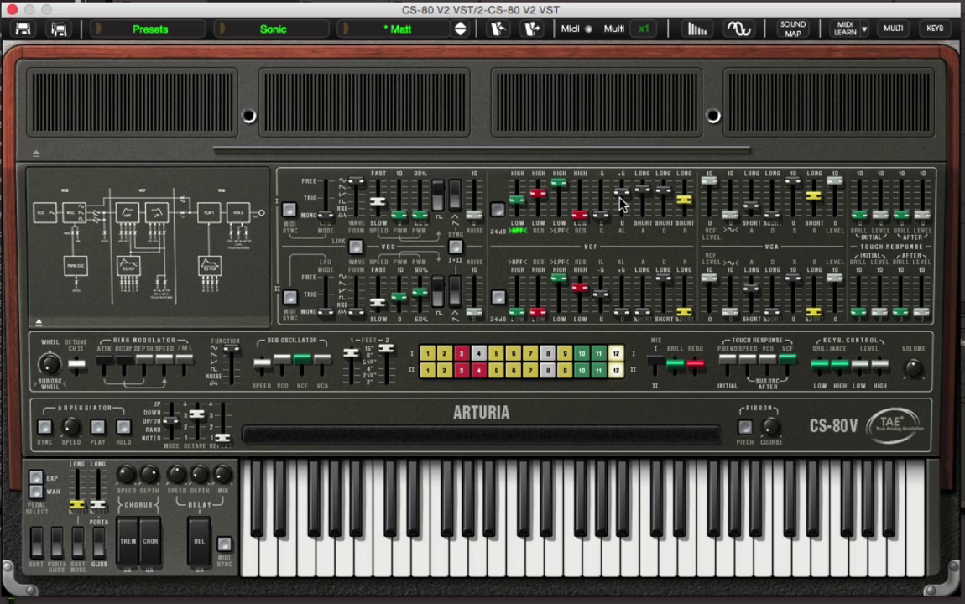
{"action": "left_click_drag", "start_coordinate": [620, 198], "coordinate": [623, 145]}
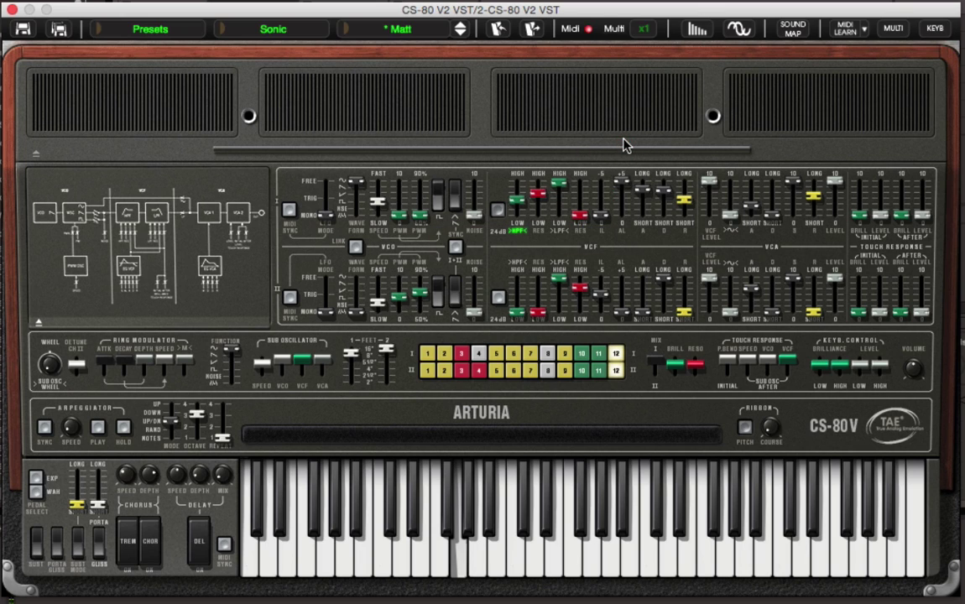
{"action": "left_click_drag", "start_coordinate": [621, 183], "coordinate": [620, 222]}
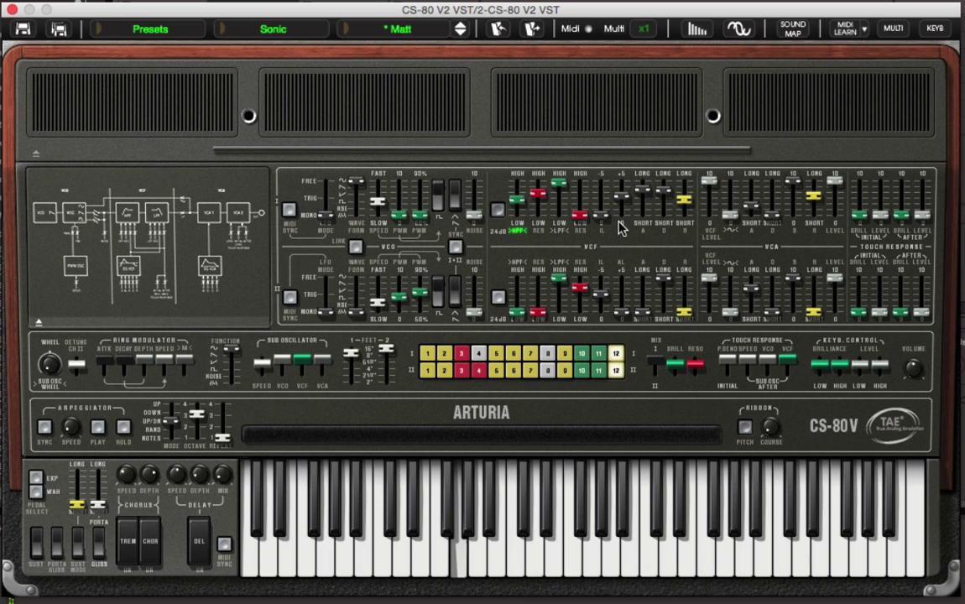
{"action": "left_click_drag", "start_coordinate": [620, 209], "coordinate": [630, 95]}
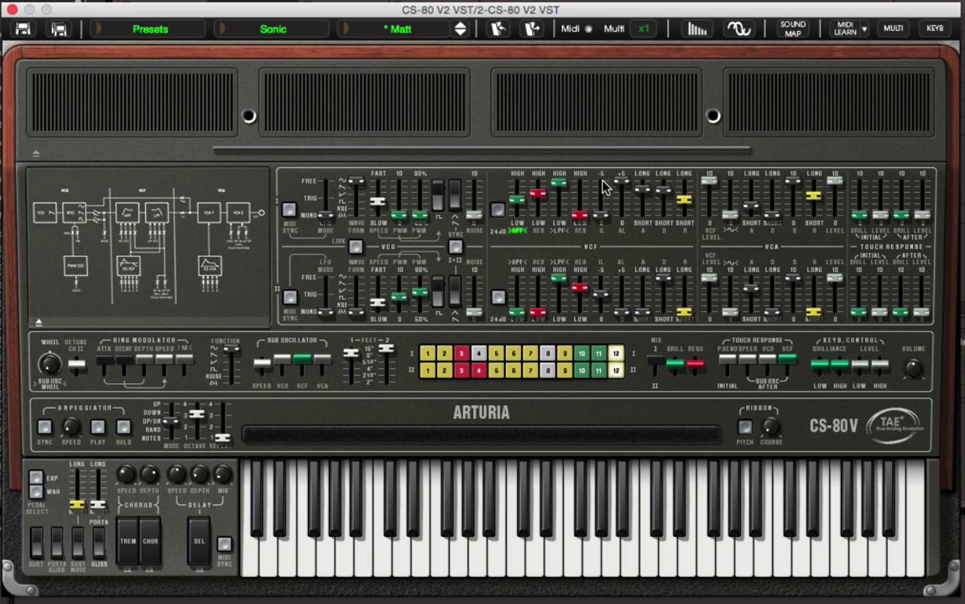
Step: Raise the VCF1 envelope's initial level all the way to -5
{"action": "mouse_move", "coordinate": [602, 185]}
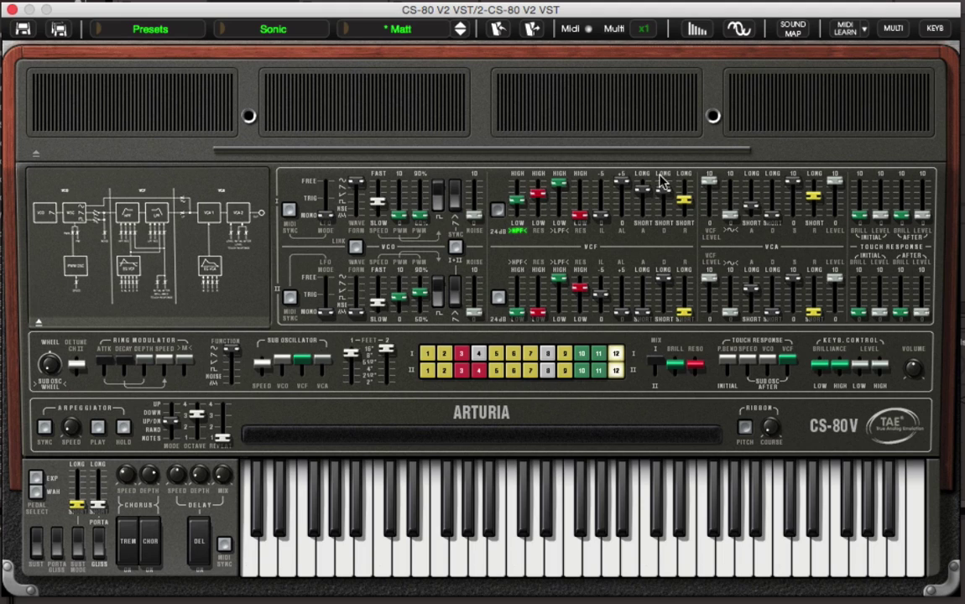
{"action": "left_click", "coordinate": [606, 220]}
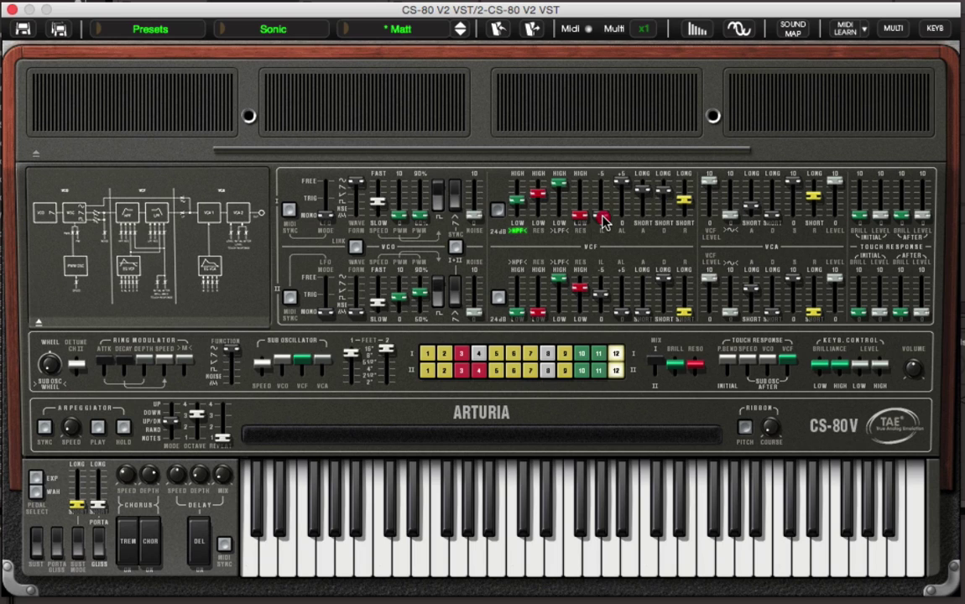
{"action": "left_click_drag", "start_coordinate": [602, 220], "coordinate": [605, 138]}
{"action": "left_click_drag", "start_coordinate": [601, 198], "coordinate": [601, 139]}
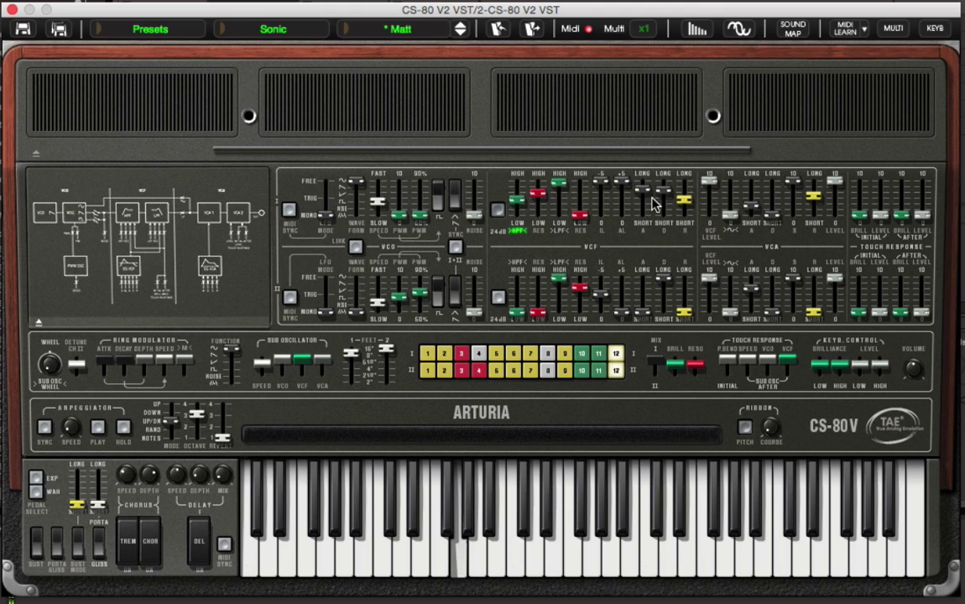
Step: Lengthen the VCF1 attack time slightly and sweep the initial level down to 0 and back to -5
{"action": "mouse_move", "coordinate": [643, 198]}
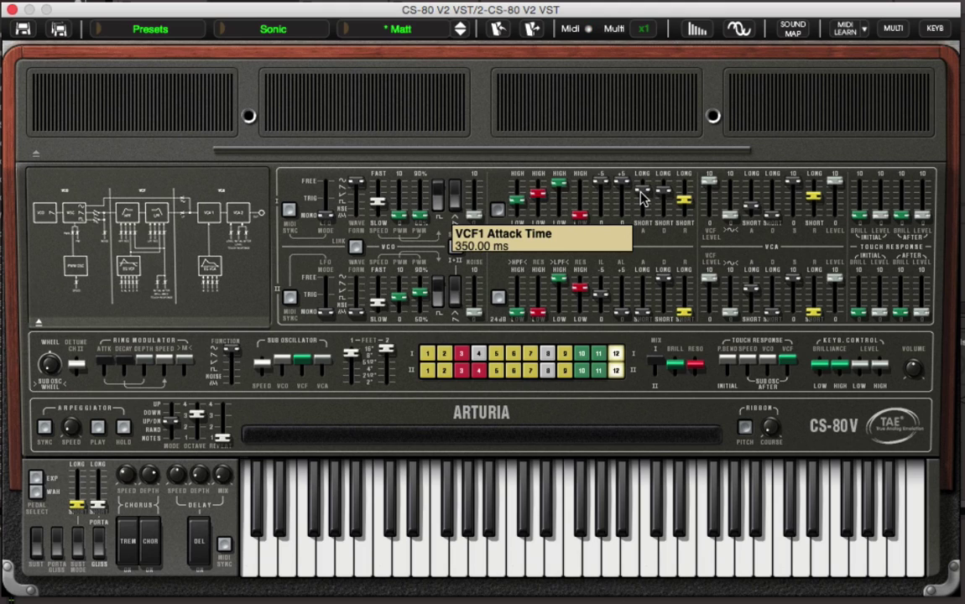
{"action": "left_click_drag", "start_coordinate": [643, 198], "coordinate": [598, 307]}
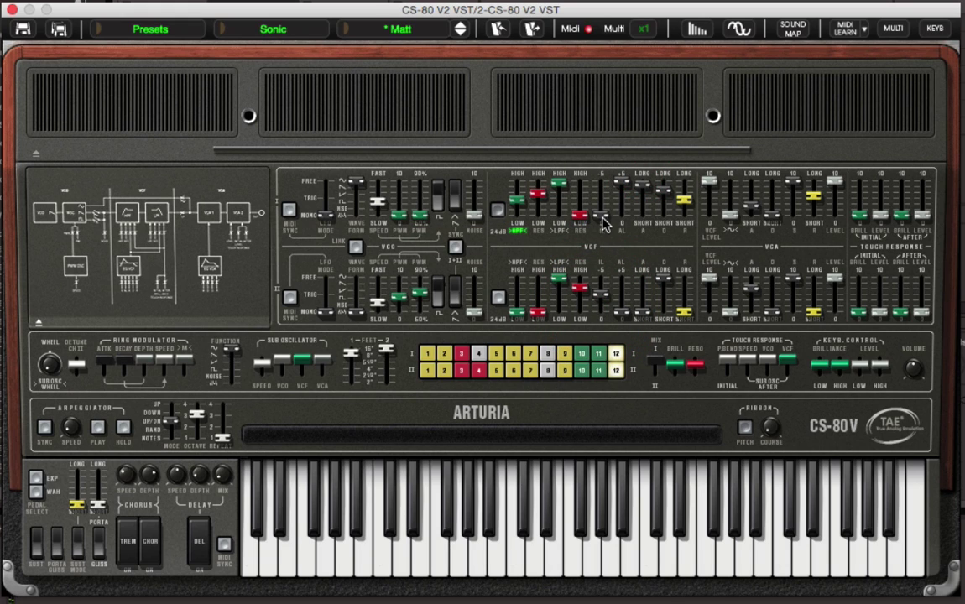
{"action": "left_click_drag", "start_coordinate": [602, 215], "coordinate": [588, 5]}
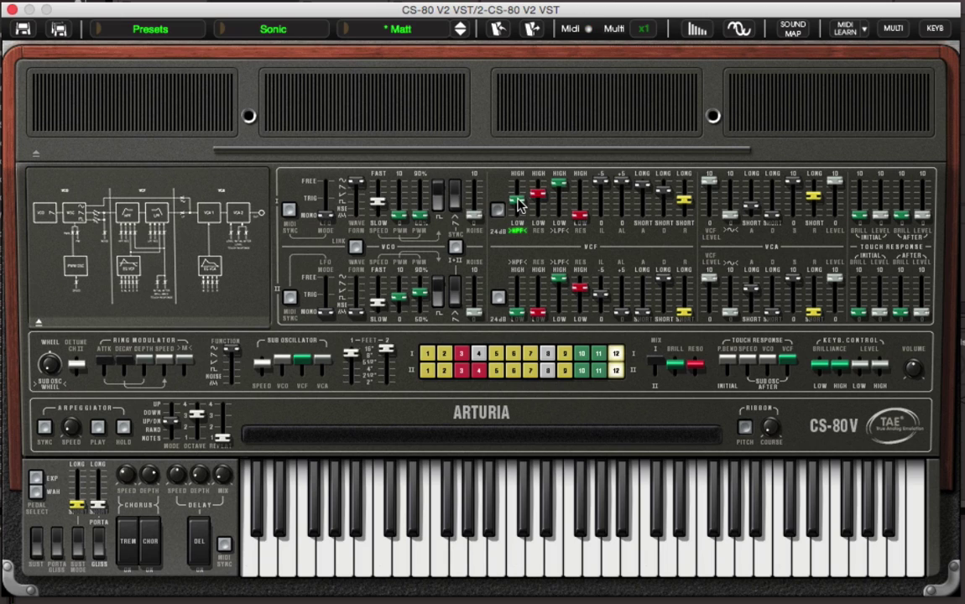
Step: Raise channel I's high-pass cutoff to about two thirds and switch the VCF1 initial level between 0 and -5, ending at -5
{"action": "left_click_drag", "start_coordinate": [518, 205], "coordinate": [519, 168]}
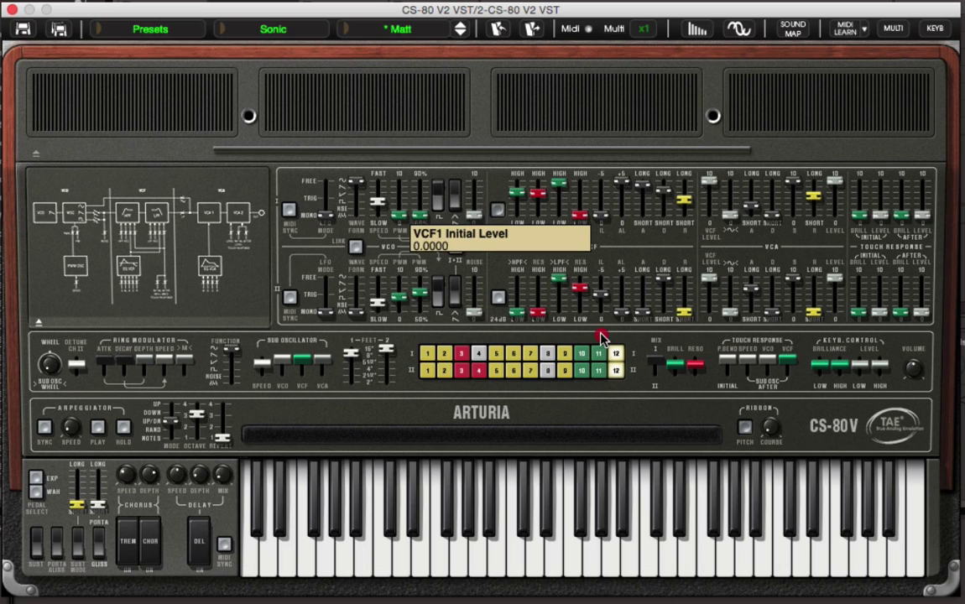
{"action": "left_click_drag", "start_coordinate": [601, 333], "coordinate": [599, 358]}
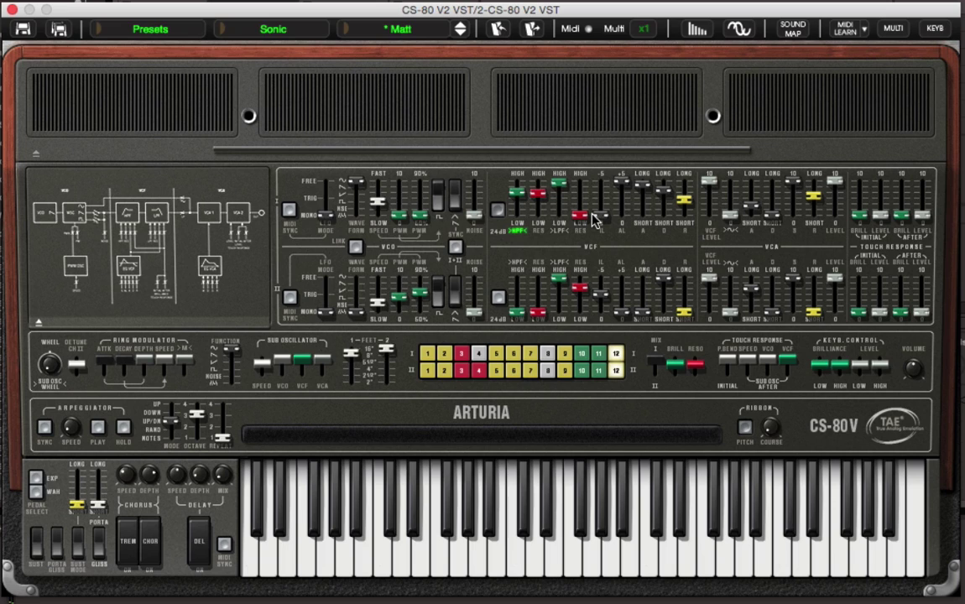
{"action": "left_click_drag", "start_coordinate": [601, 210], "coordinate": [606, 5]}
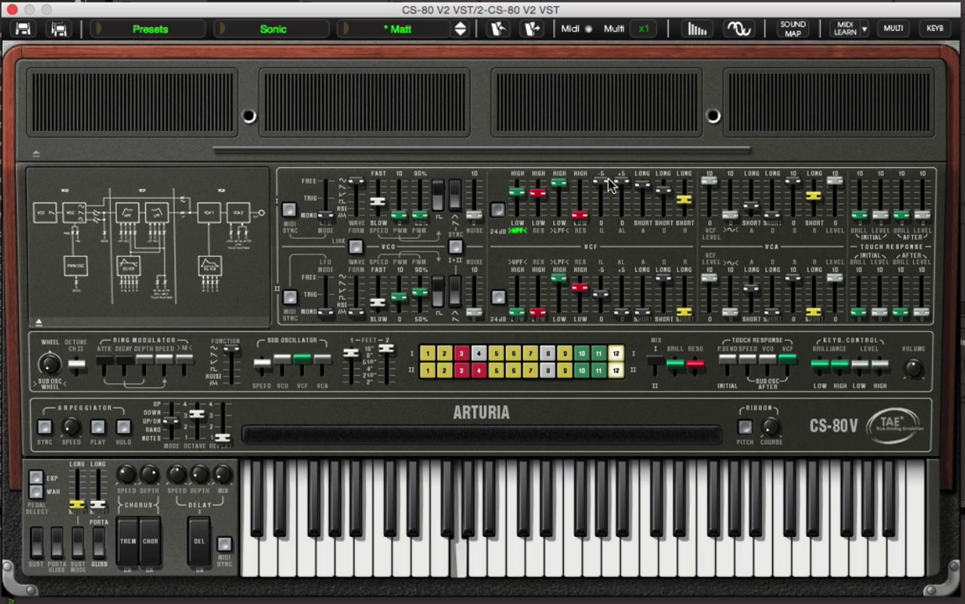
Step: Return the VCF1 initial level to 0 and fine-tune the envelope's long attack time
{"action": "mouse_move", "coordinate": [611, 184]}
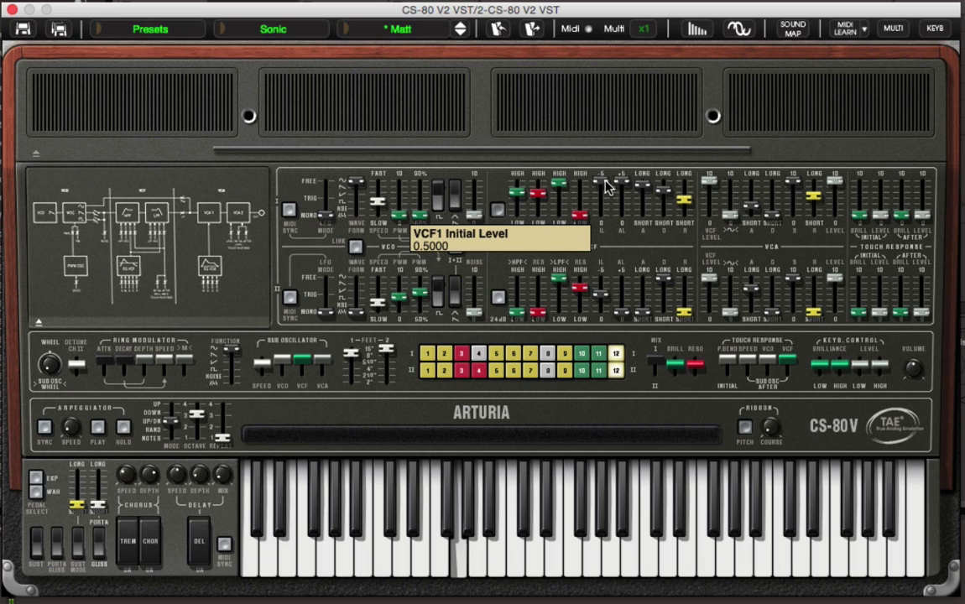
{"action": "mouse_move", "coordinate": [522, 225]}
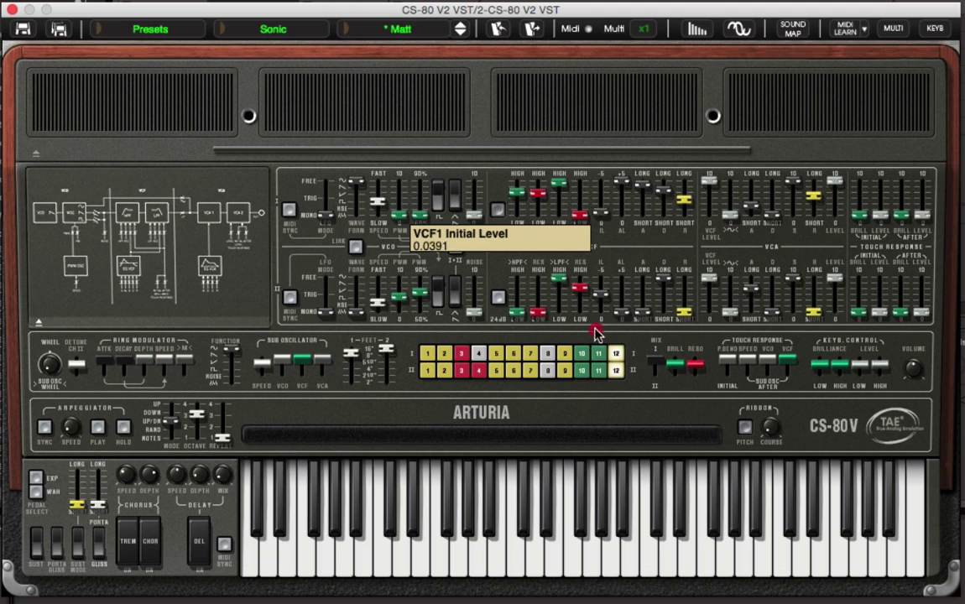
{"action": "mouse_move", "coordinate": [521, 200]}
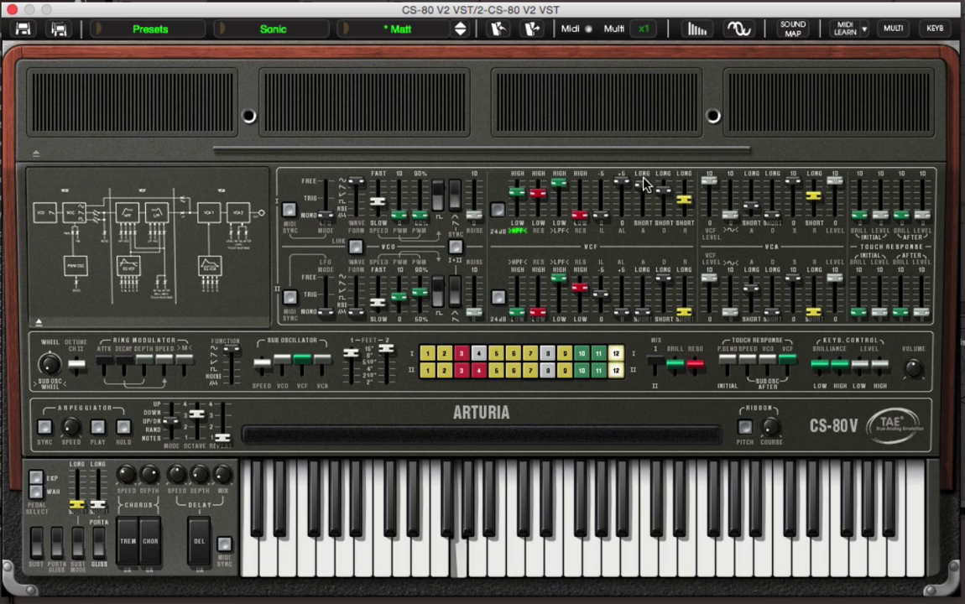
{"action": "mouse_move", "coordinate": [645, 185]}
{"action": "left_mouse_down"}
{"action": "mouse_move", "coordinate": [645, 193]}
{"action": "mouse_move", "coordinate": [642, 133]}
{"action": "mouse_move", "coordinate": [640, 190]}
{"action": "left_mouse_up"}
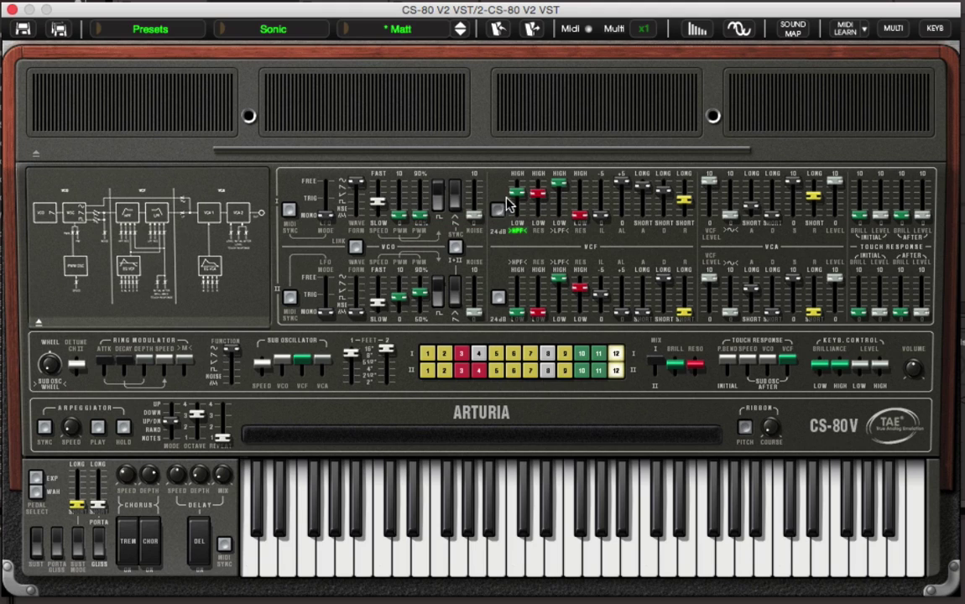
Step: Switch channel I from the high-pass to the low-pass filter and raise the low-pass resonance to about two thirds
{"action": "mouse_move", "coordinate": [519, 212]}
{"action": "mouse_move", "coordinate": [667, 209]}
{"action": "left_click", "coordinate": [518, 230]}
{"action": "left_click", "coordinate": [564, 230]}
{"action": "left_click", "coordinate": [580, 220]}
{"action": "left_click", "coordinate": [578, 217]}
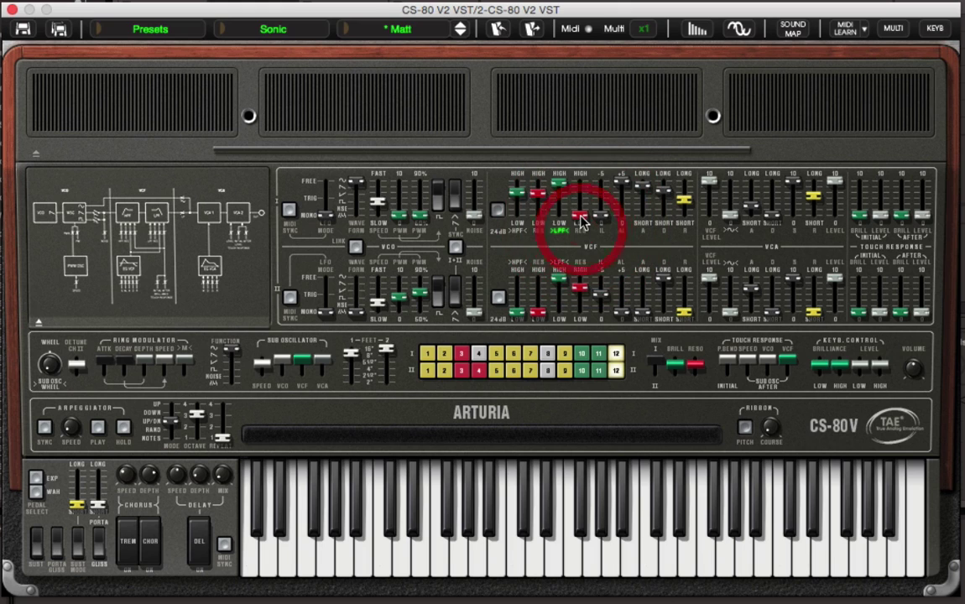
{"action": "left_click_drag", "start_coordinate": [581, 220], "coordinate": [578, 144]}
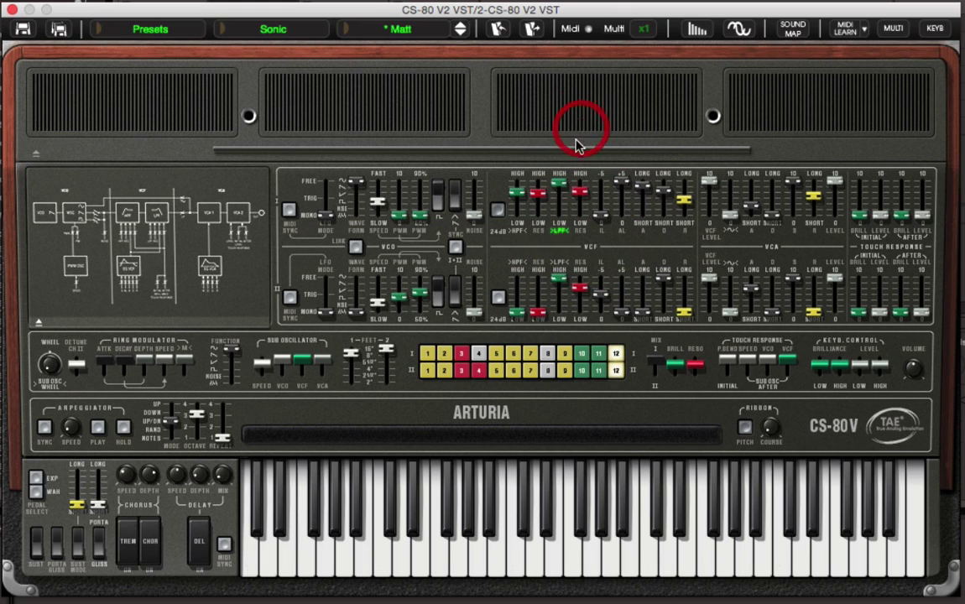
Step: Drop channel I's high-pass cutoff to minimum and set the low-pass cutoff to about one sixth with maximum resonance
{"action": "left_click_drag", "start_coordinate": [518, 192], "coordinate": [512, 281]}
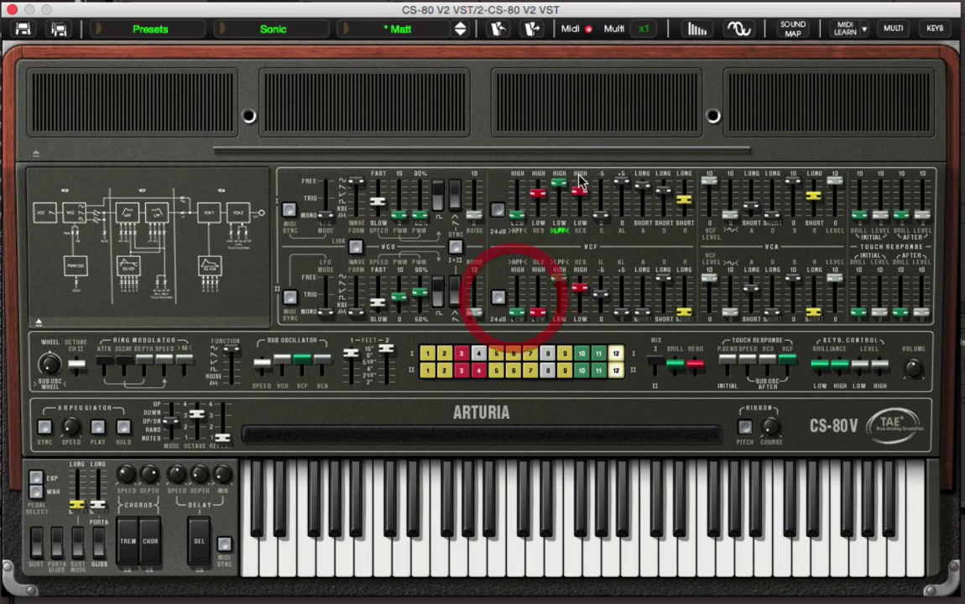
{"action": "left_click_drag", "start_coordinate": [556, 187], "coordinate": [555, 256]}
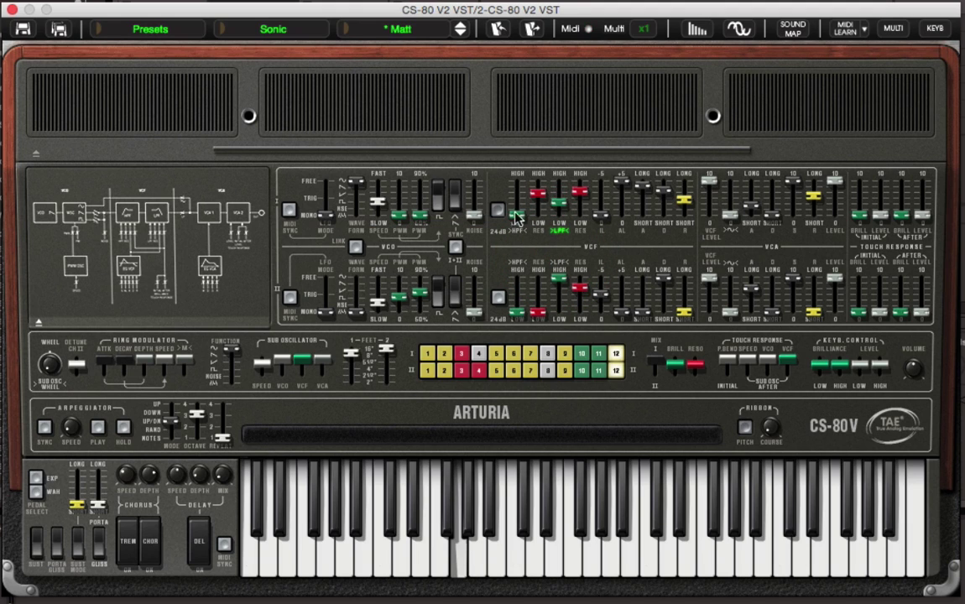
{"action": "left_click_drag", "start_coordinate": [580, 191], "coordinate": [577, 130]}
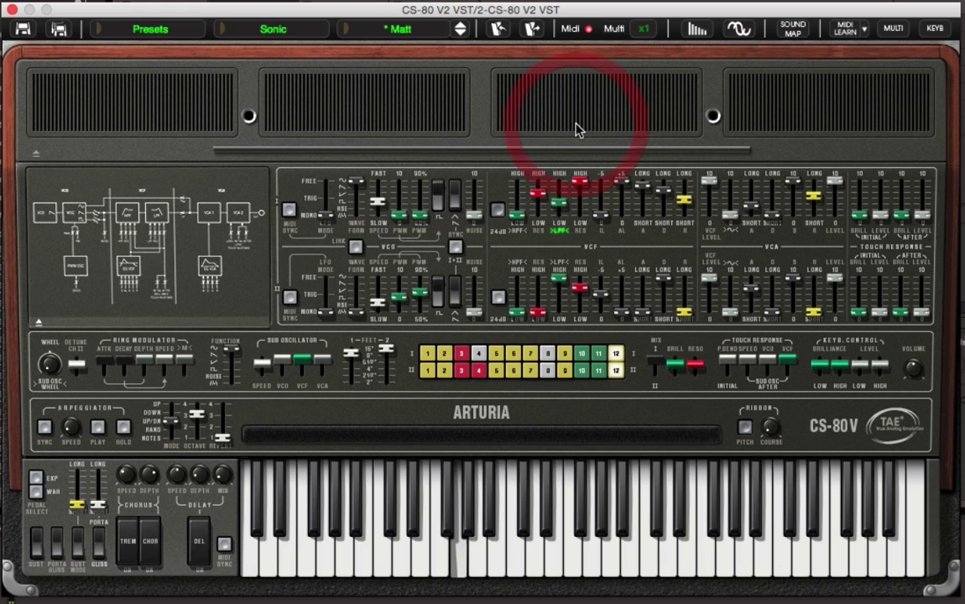
{"action": "mouse_move", "coordinate": [564, 204]}
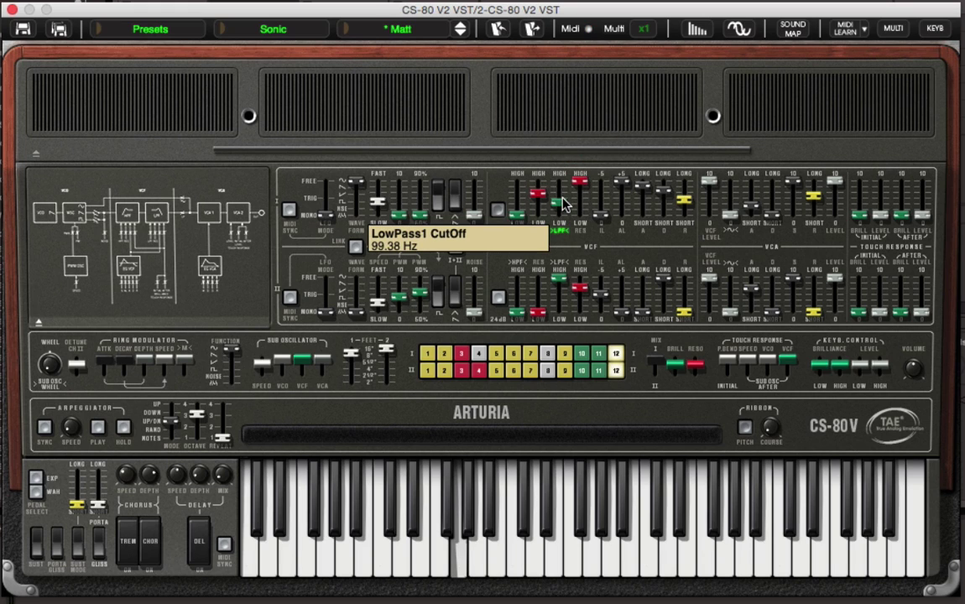
{"action": "left_click_drag", "start_coordinate": [564, 205], "coordinate": [562, 235]}
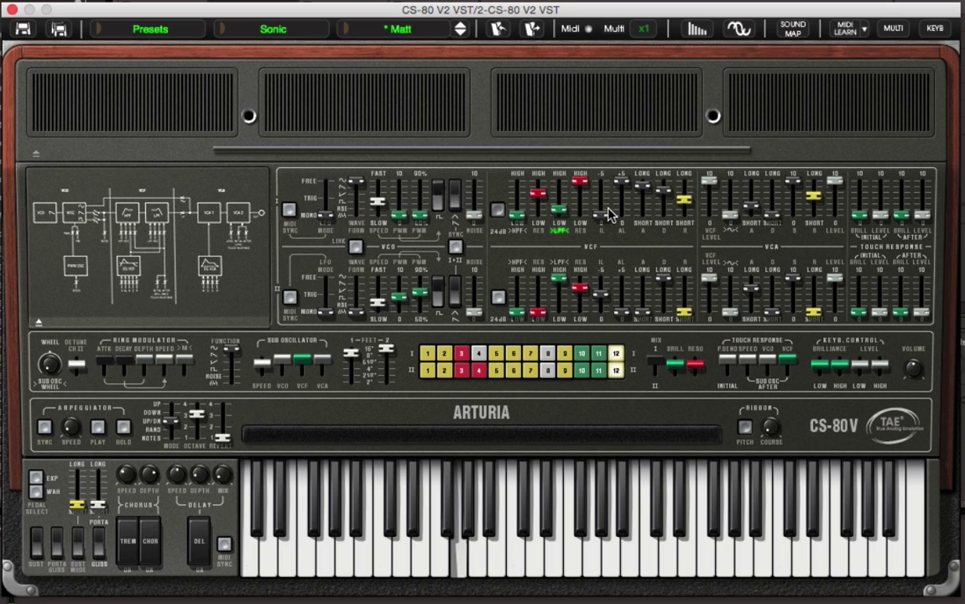
Step: Raise the VCF1 initial level to -5 and fine-tune the attack time near the long end
{"action": "mouse_move", "coordinate": [611, 186]}
{"action": "left_click_drag", "start_coordinate": [610, 187], "coordinate": [608, 35]}
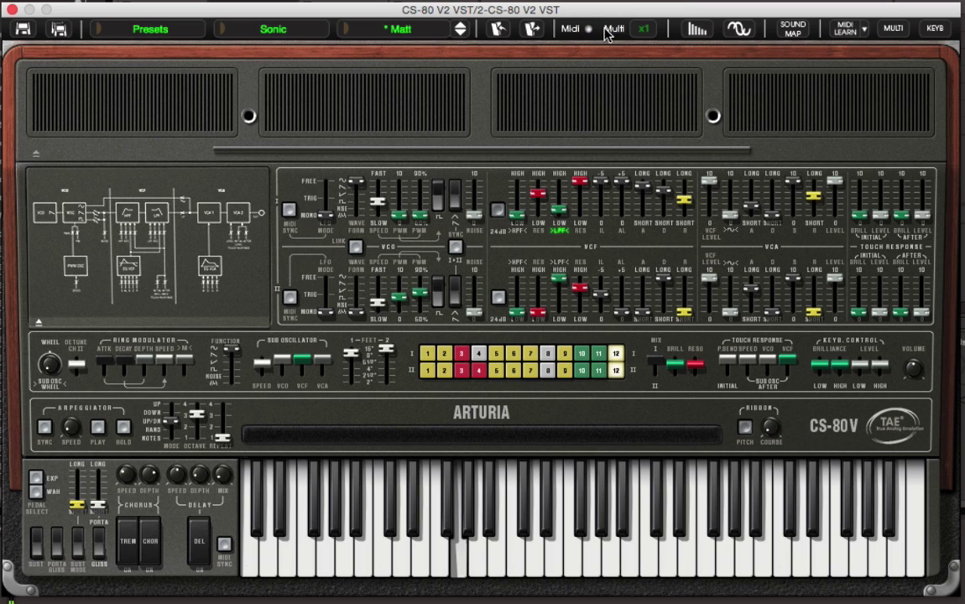
{"action": "left_click", "coordinate": [639, 188]}
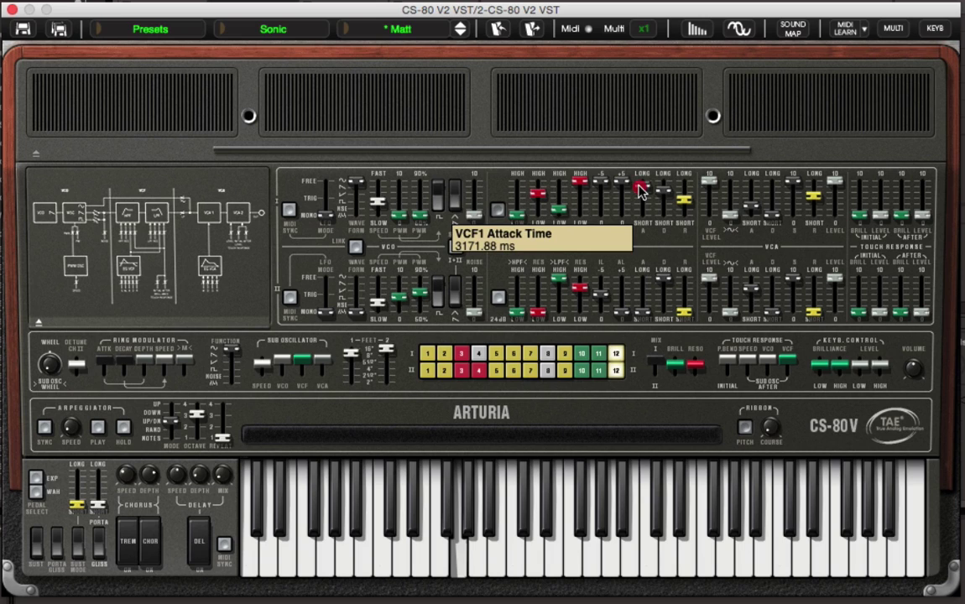
{"action": "left_click_drag", "start_coordinate": [639, 188], "coordinate": [638, 179]}
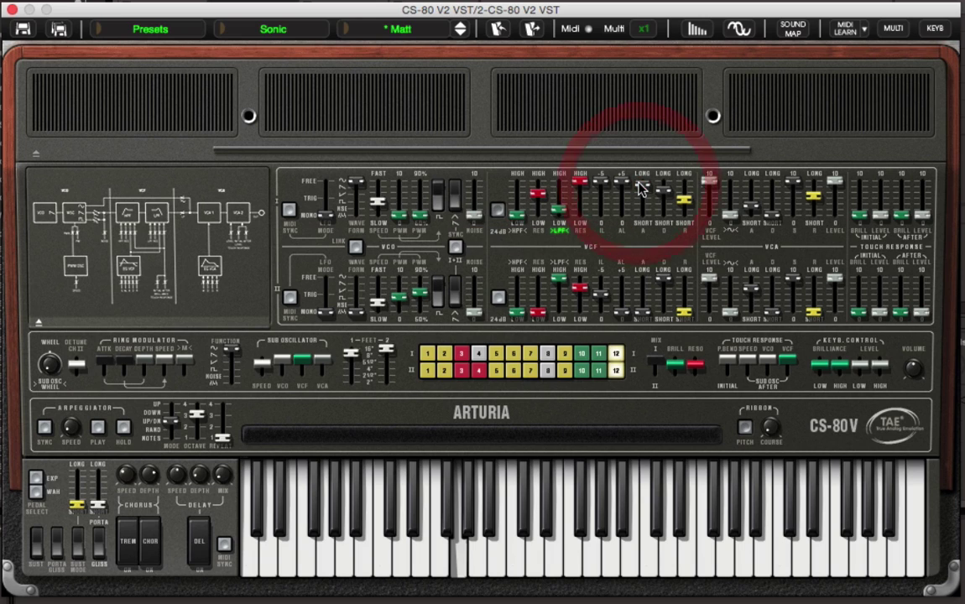
Step: Switch on channel I's high-pass filter at maximum resonance alongside the low-pass, and raise both cutoffs to about one third
{"action": "left_click_drag", "start_coordinate": [555, 209], "coordinate": [534, 140]}
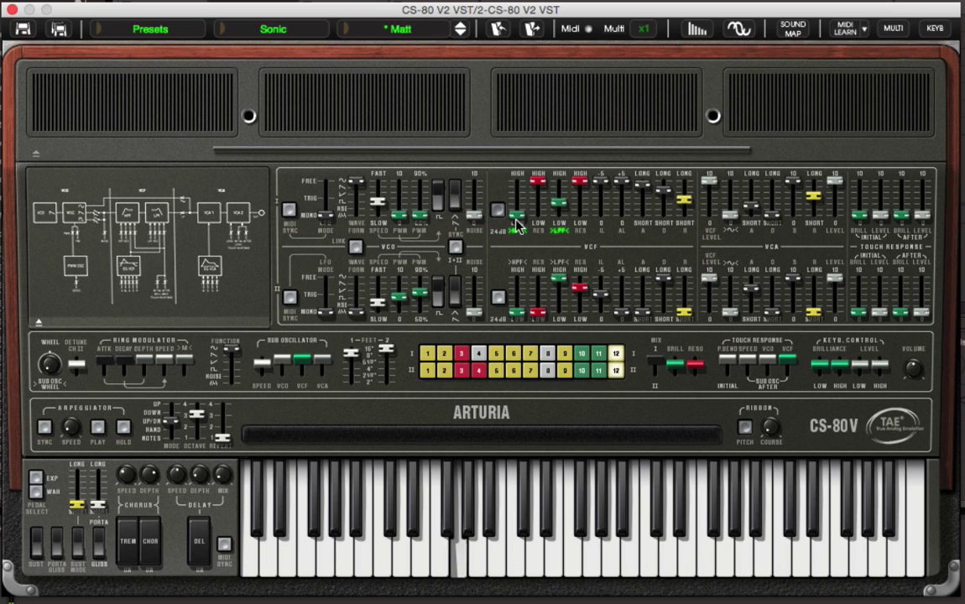
{"action": "left_click_drag", "start_coordinate": [516, 203], "coordinate": [521, 177]}
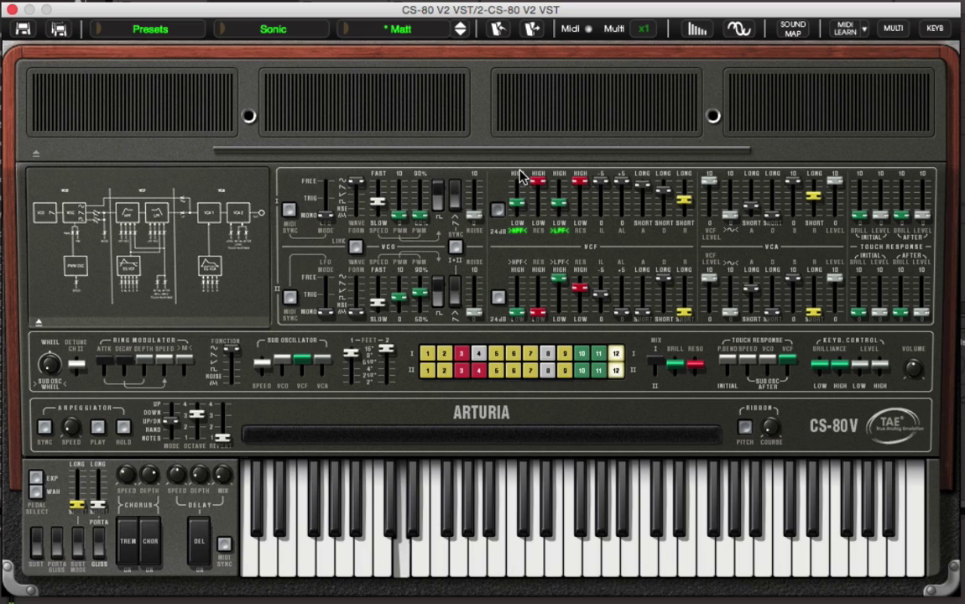
Step: Raise channel I's low-pass cutoff to about two thirds, and lower the high-pass cutoff to 43.75 Hz with minimum resonance
{"action": "mouse_move", "coordinate": [564, 212]}
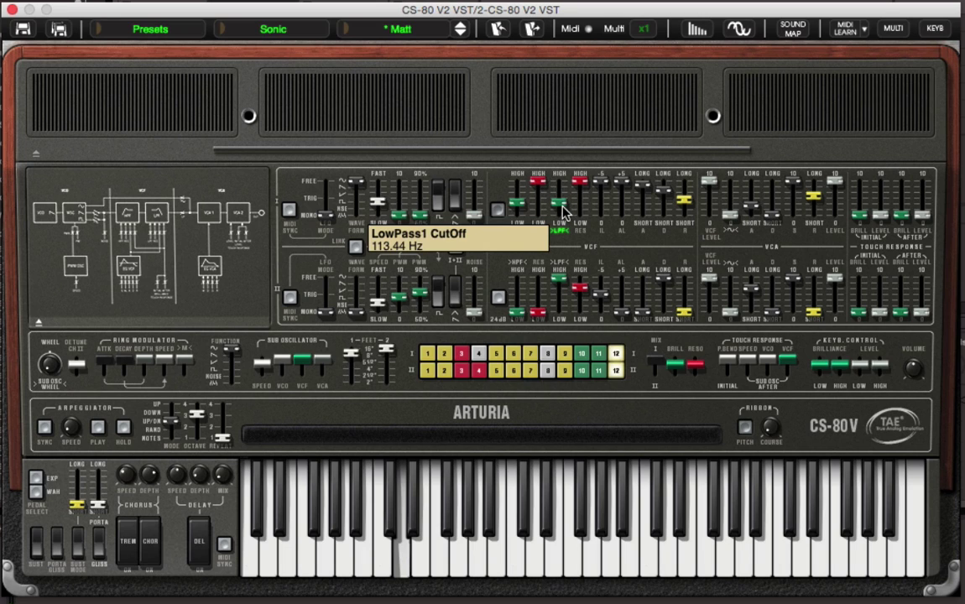
{"action": "left_click_drag", "start_coordinate": [564, 210], "coordinate": [564, 178]}
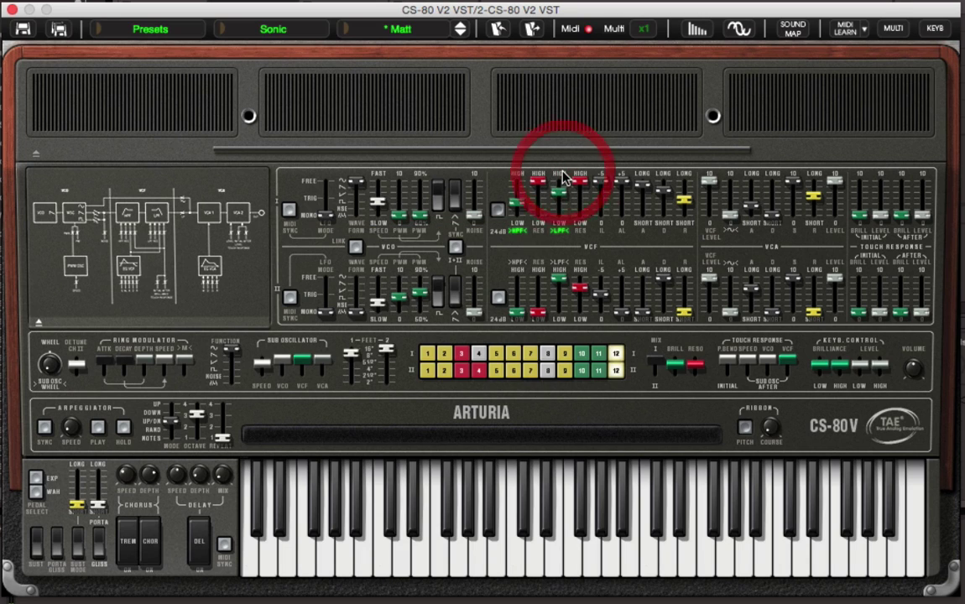
{"action": "left_click_drag", "start_coordinate": [515, 217], "coordinate": [513, 225]}
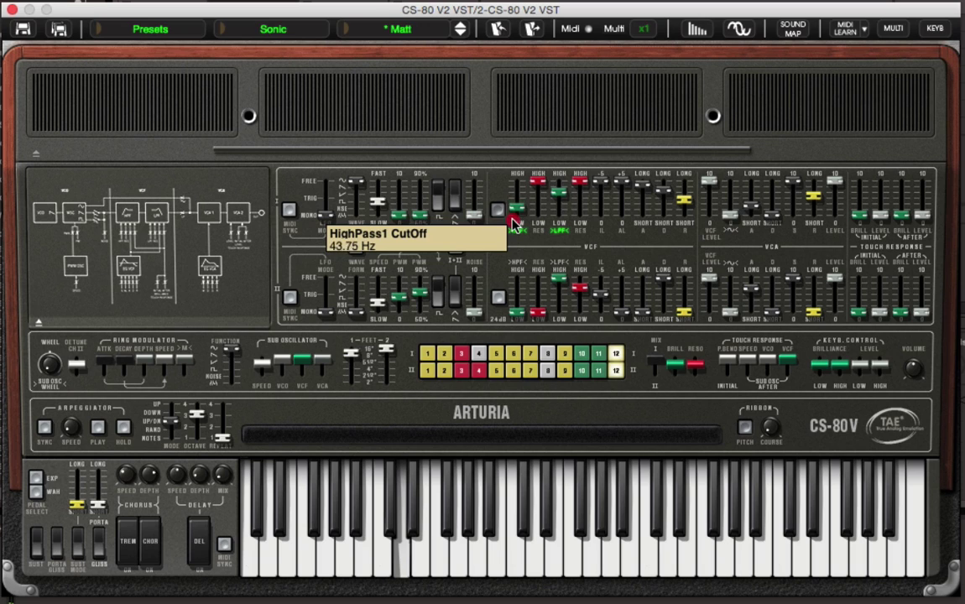
{"action": "left_click_drag", "start_coordinate": [537, 186], "coordinate": [534, 302]}
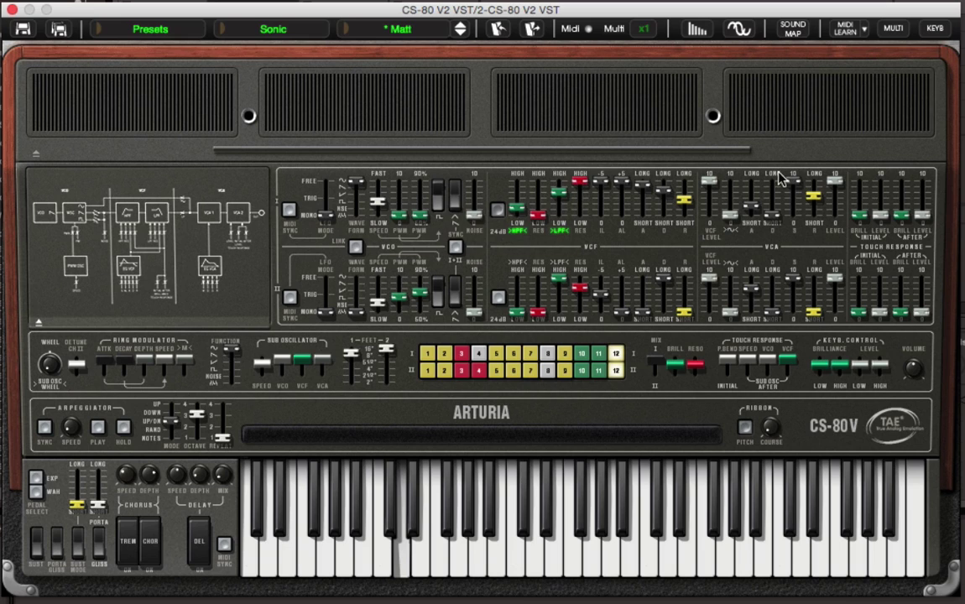
Step: Shorten the VCF1 envelope attack time to its minimum and check the low-pass resonance value
{"action": "left_click", "coordinate": [651, 343]}
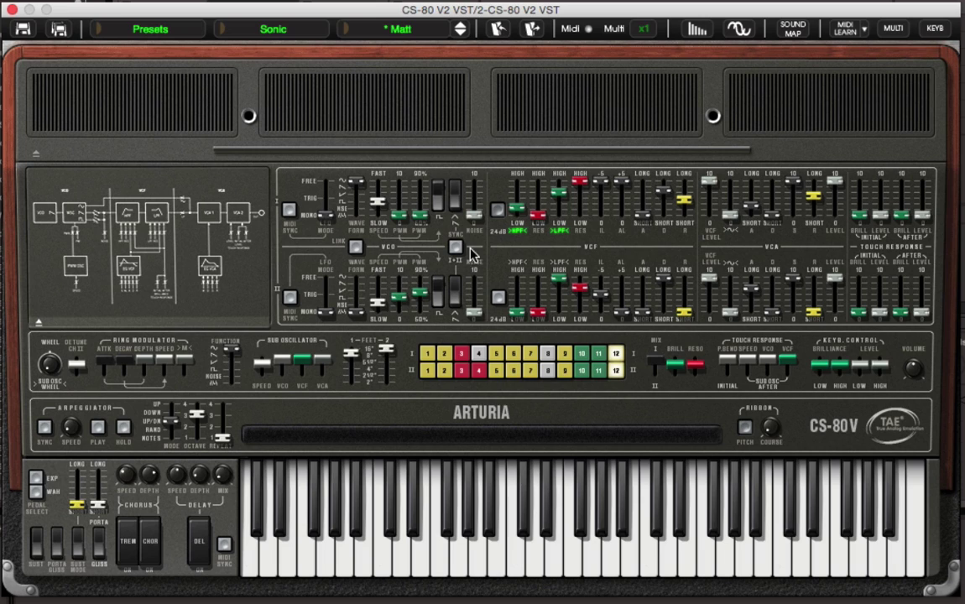
{"action": "mouse_move", "coordinate": [616, 219]}
{"action": "mouse_move", "coordinate": [577, 192]}
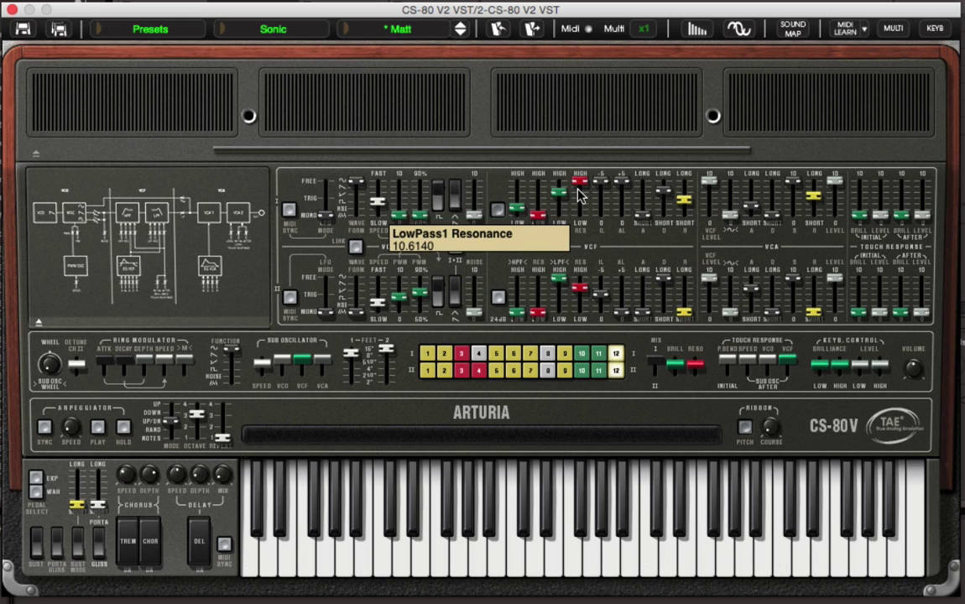